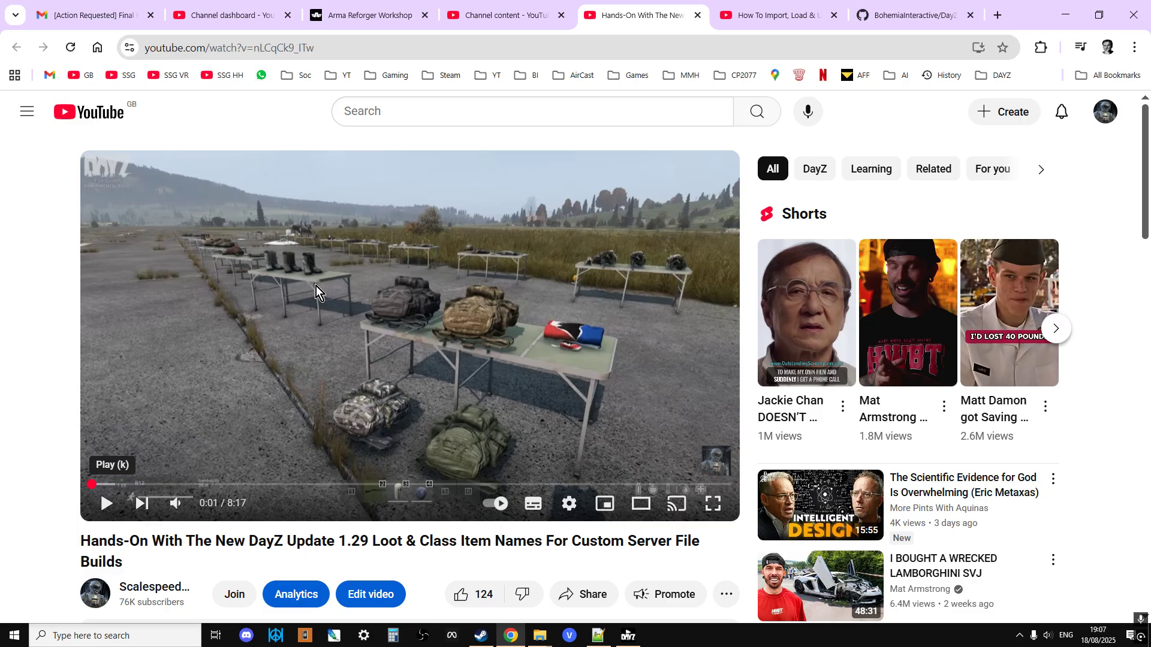
# Switch to the DayZ-Central-Economy repository on GitHub and view its code download options
pyautogui.click(894, 20)
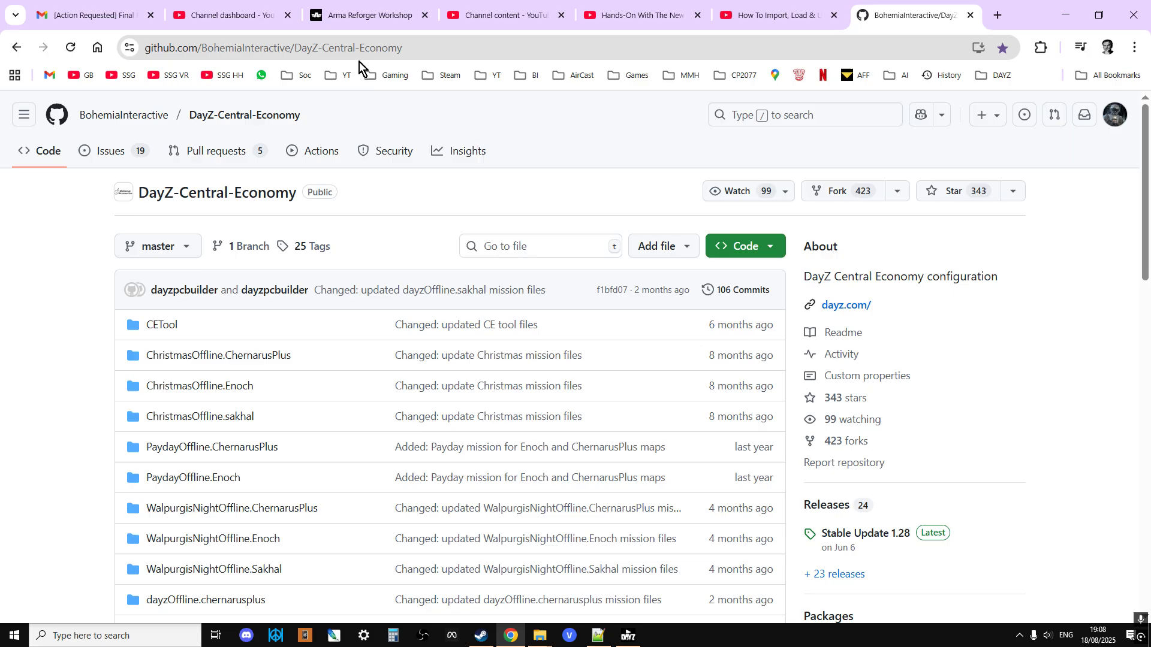
pyautogui.click(771, 247)
pyautogui.click(44, 402)
# Switch to the DayZ-Central-Economy-master folder in File Explorer and go up two levels to the DayZ Modding folder
pyautogui.click(548, 638)
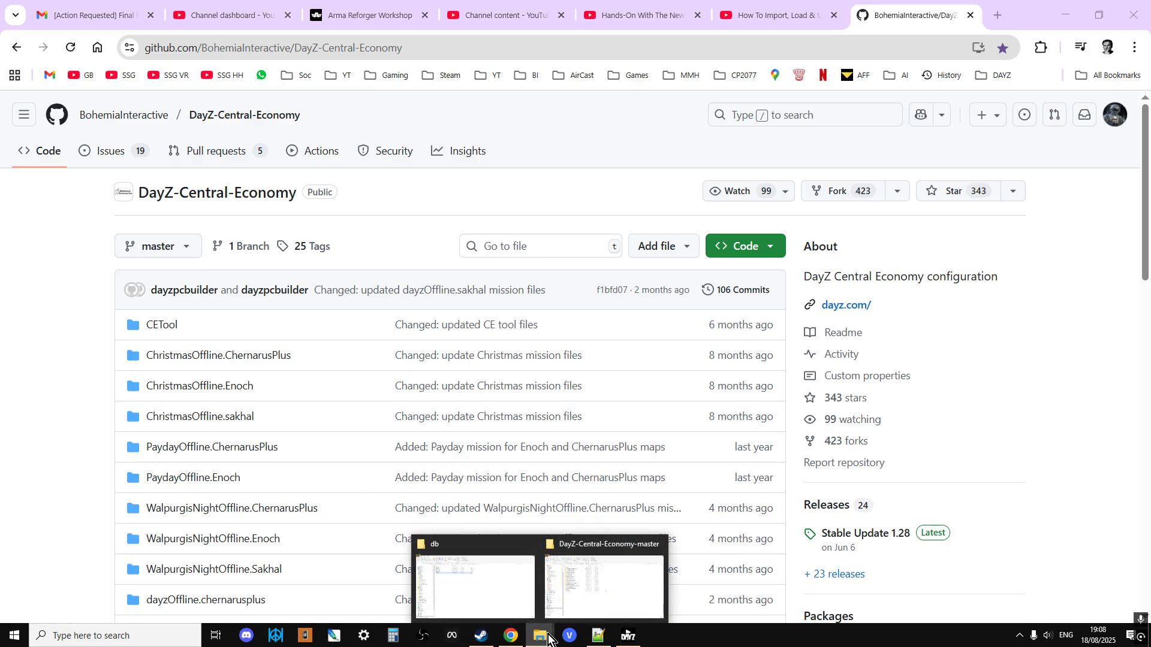
pyautogui.click(586, 585)
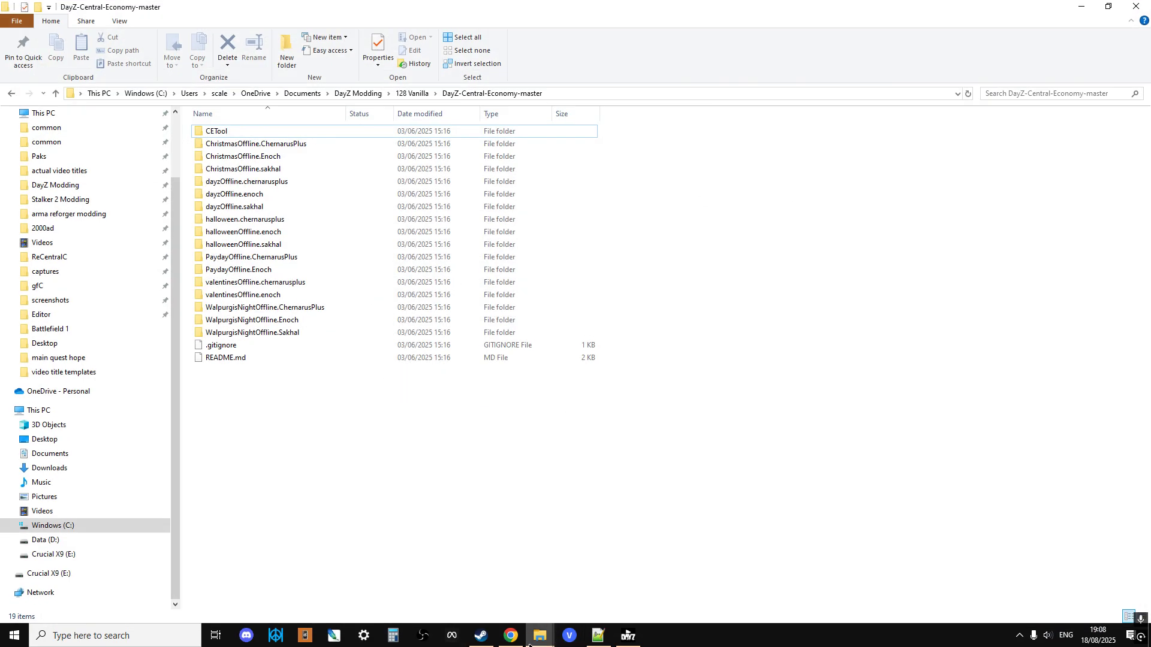
pyautogui.click(56, 94)
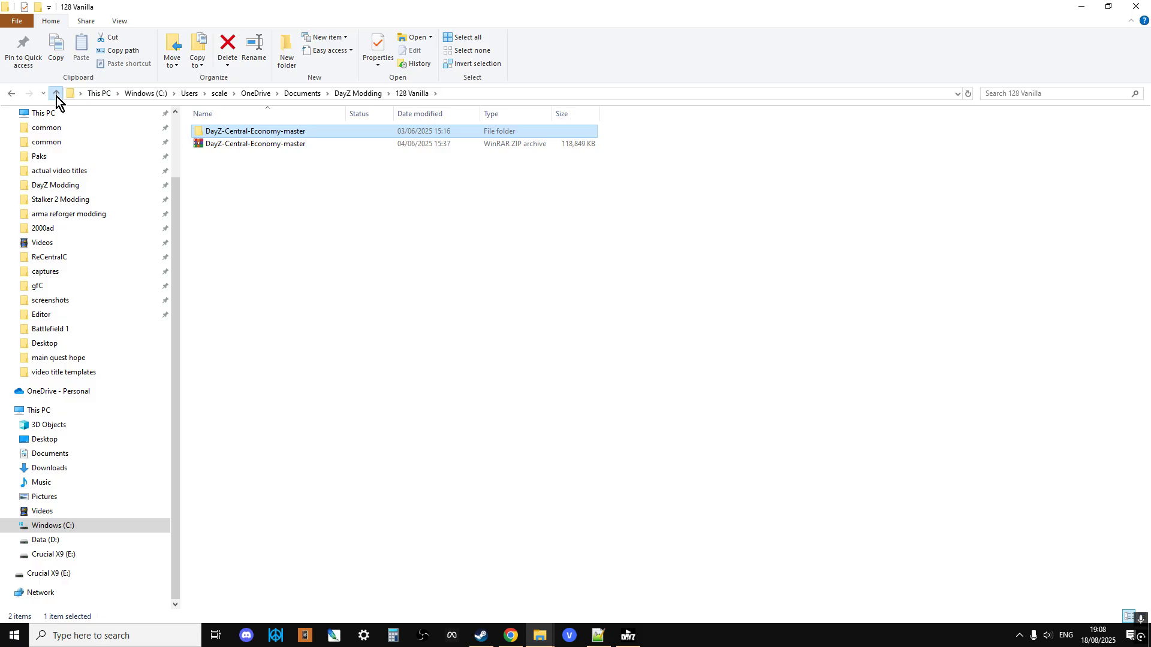
pyautogui.click(55, 94)
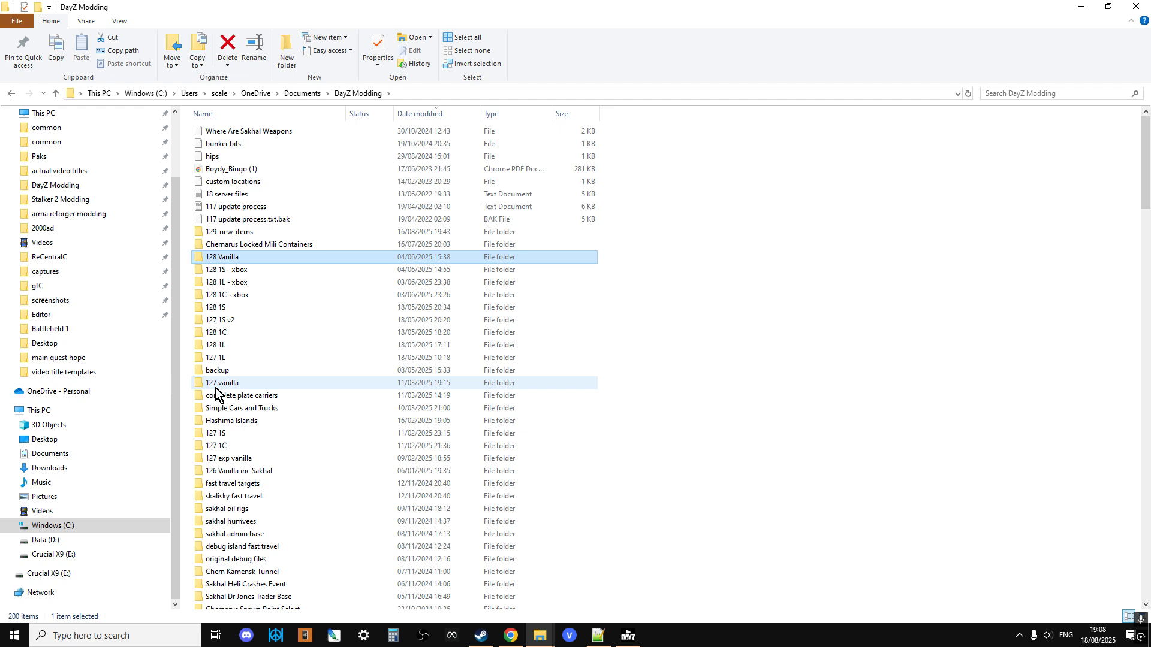
# Return to the DayZ-Central-Economy repository in Chrome and examine its Releases section
pyautogui.click(510, 635)
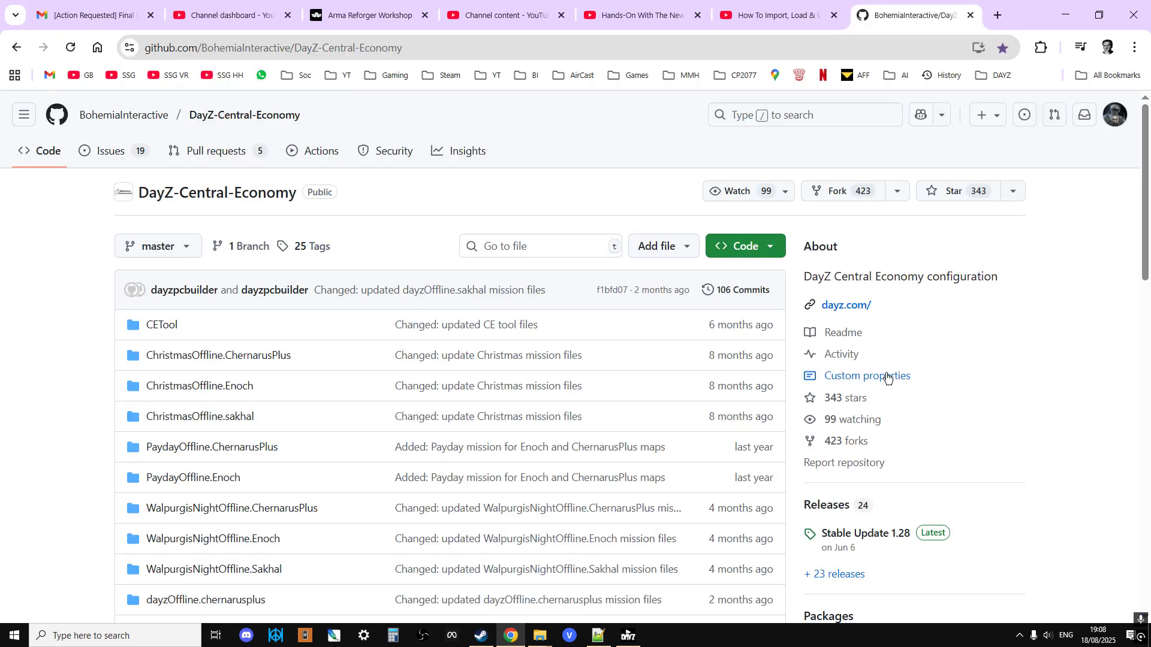
pyautogui.scroll(-1, 926, 477)
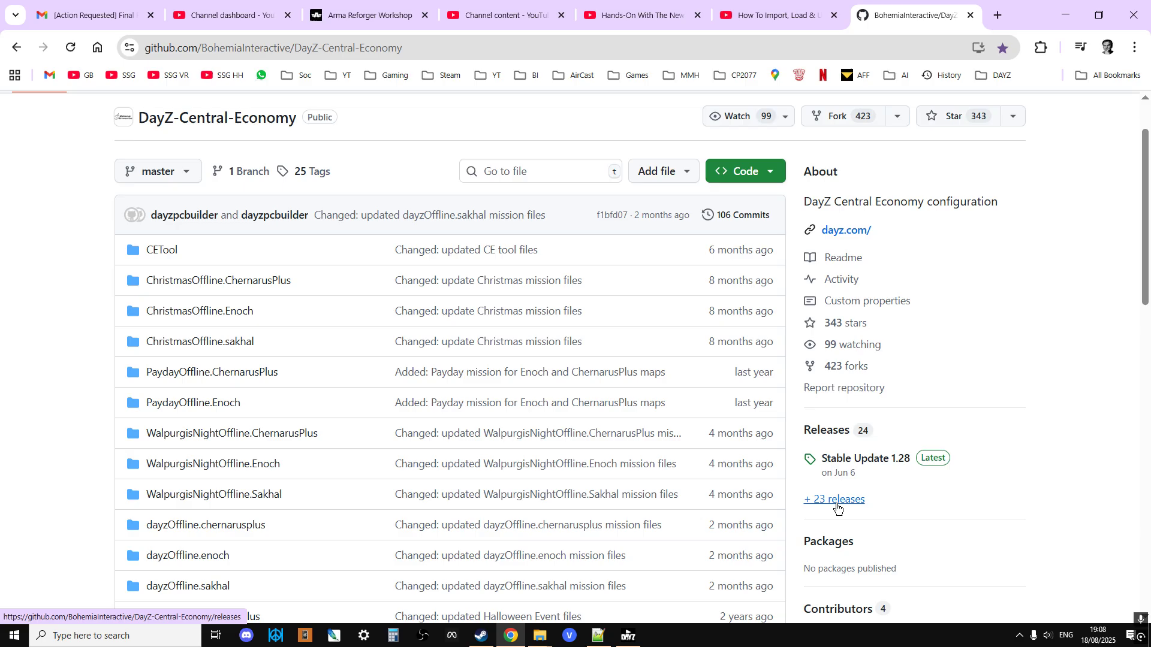
pyautogui.scroll(1, 838, 507)
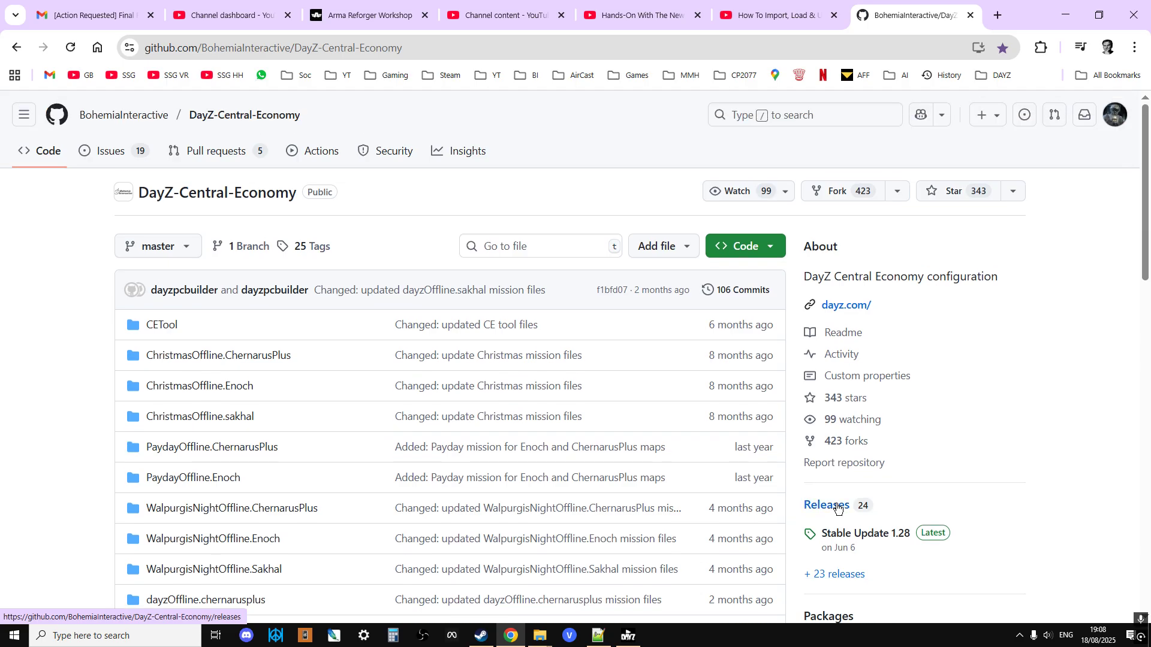
# Switch to Steam, browse to the installed files folder of DayZ Experimental Server and maximize the folder window
pyautogui.click(481, 635)
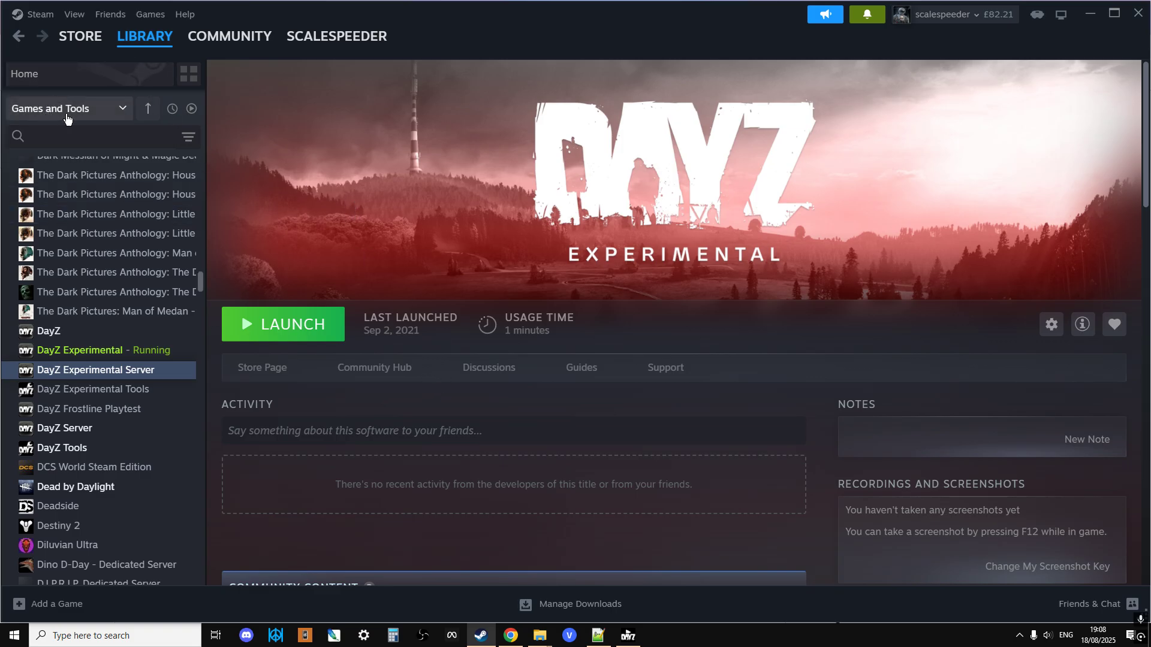
pyautogui.click(139, 368)
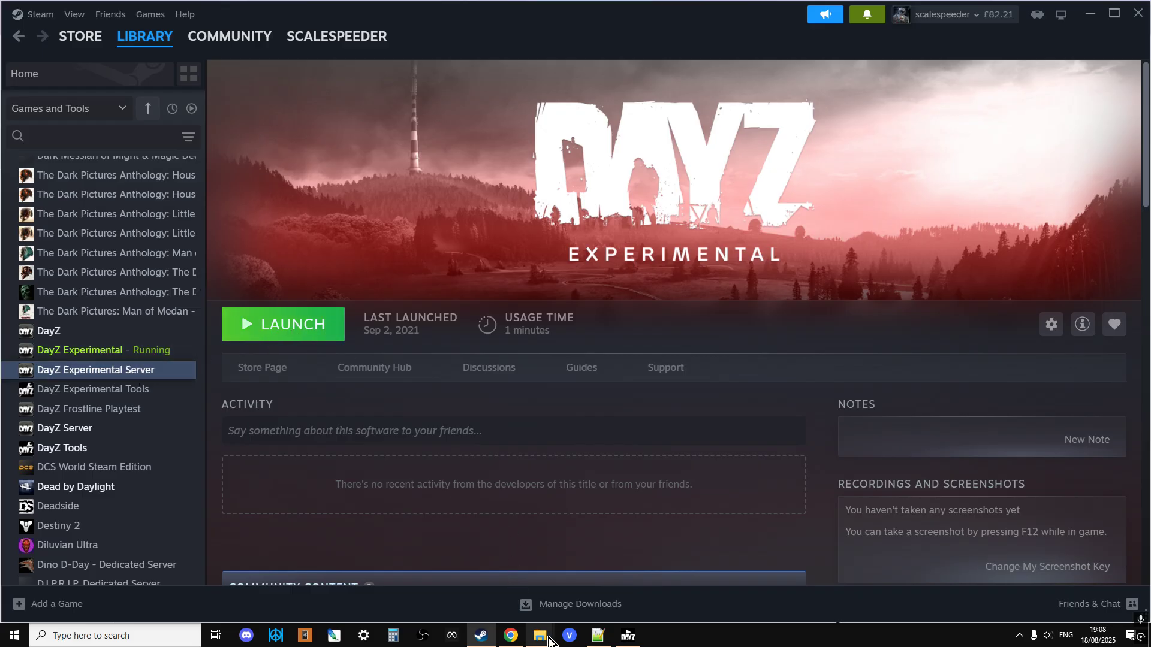
pyautogui.moveTo(541, 641)
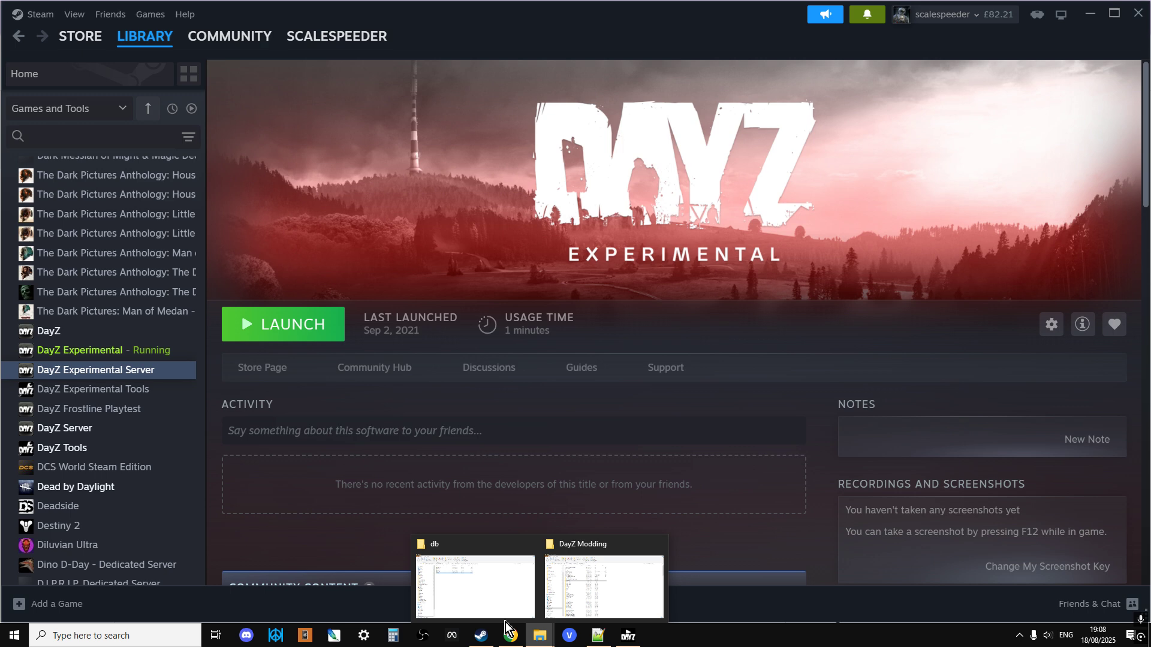
pyautogui.rightClick(136, 375)
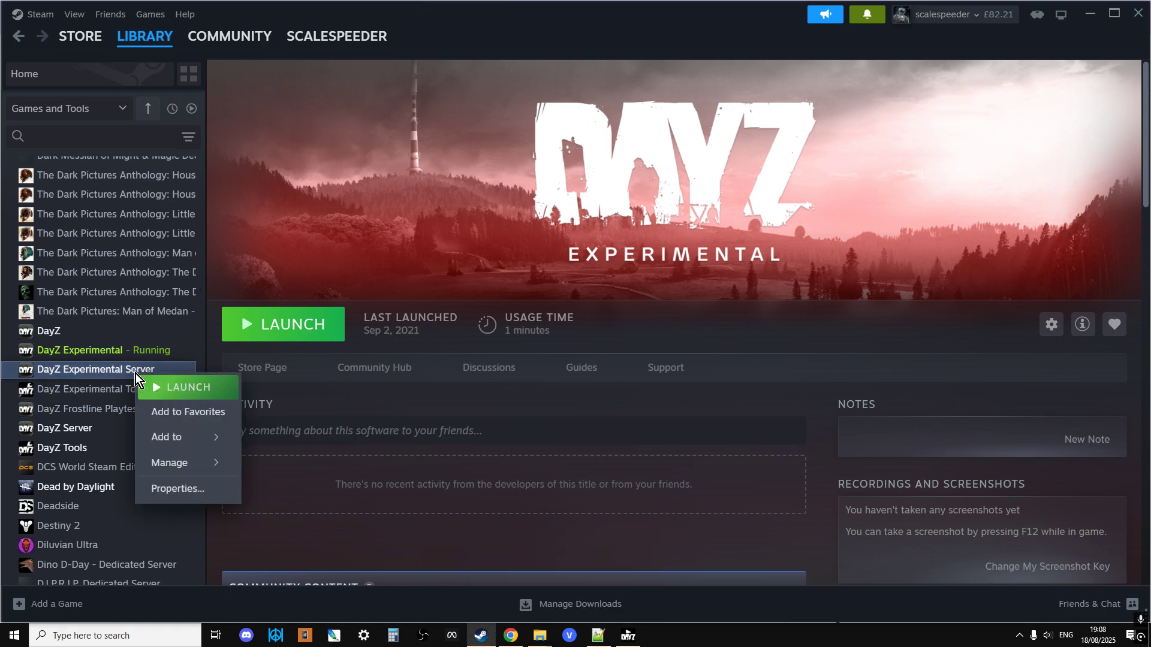
pyautogui.click(177, 489)
pyautogui.click(320, 249)
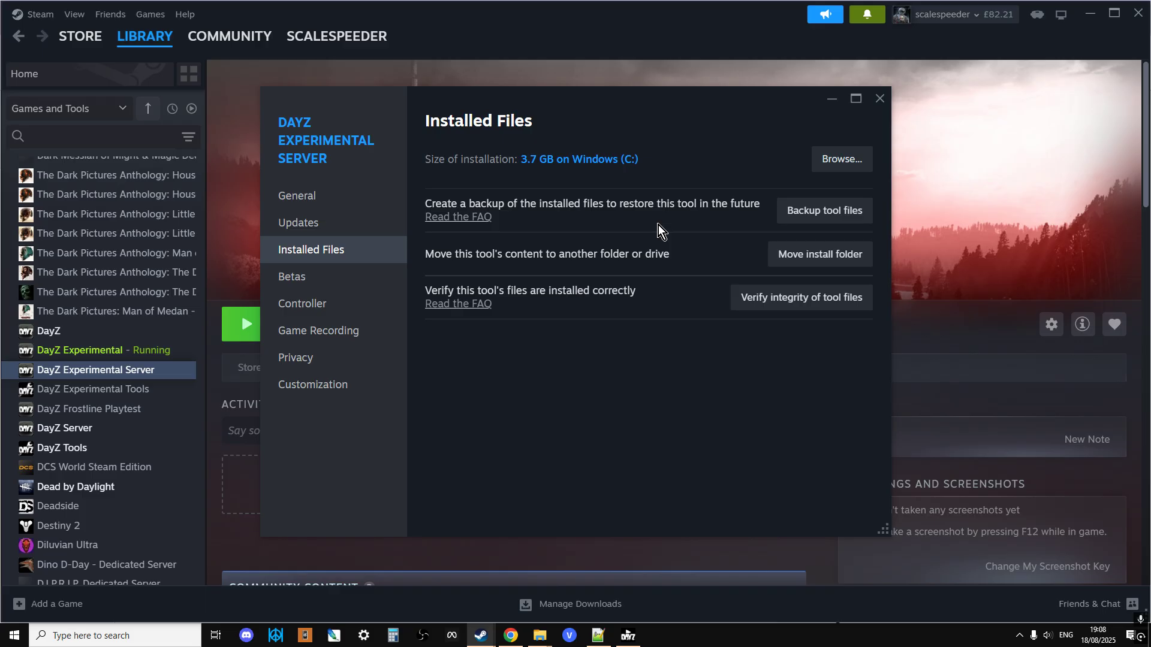
pyautogui.click(858, 159)
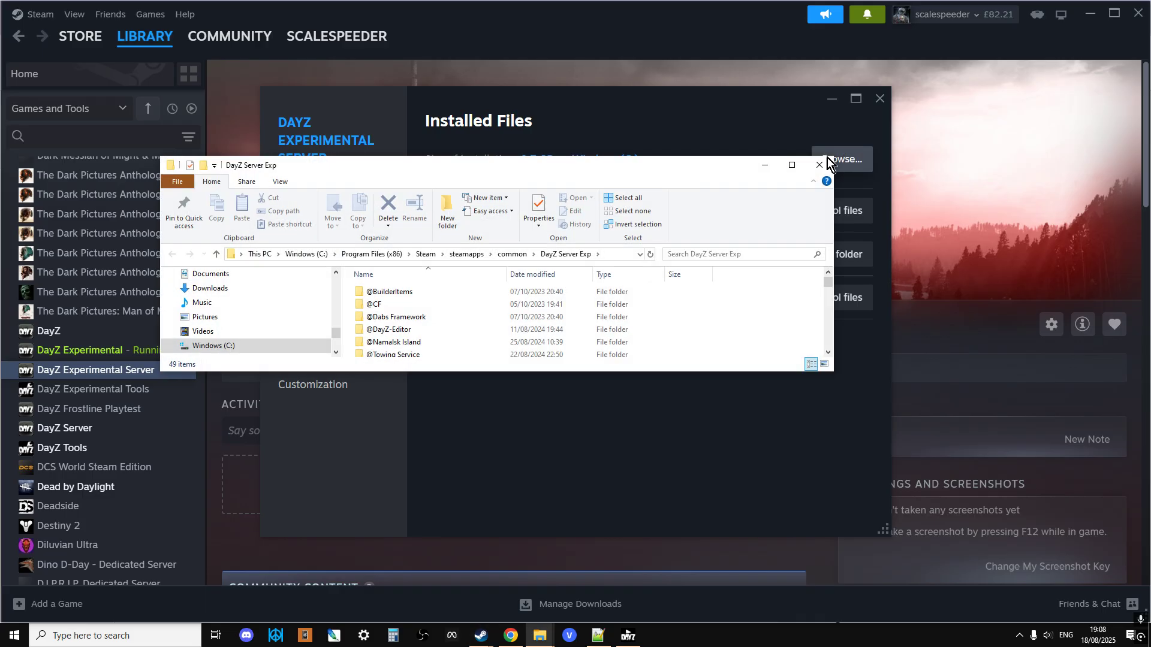
pyautogui.click(789, 164)
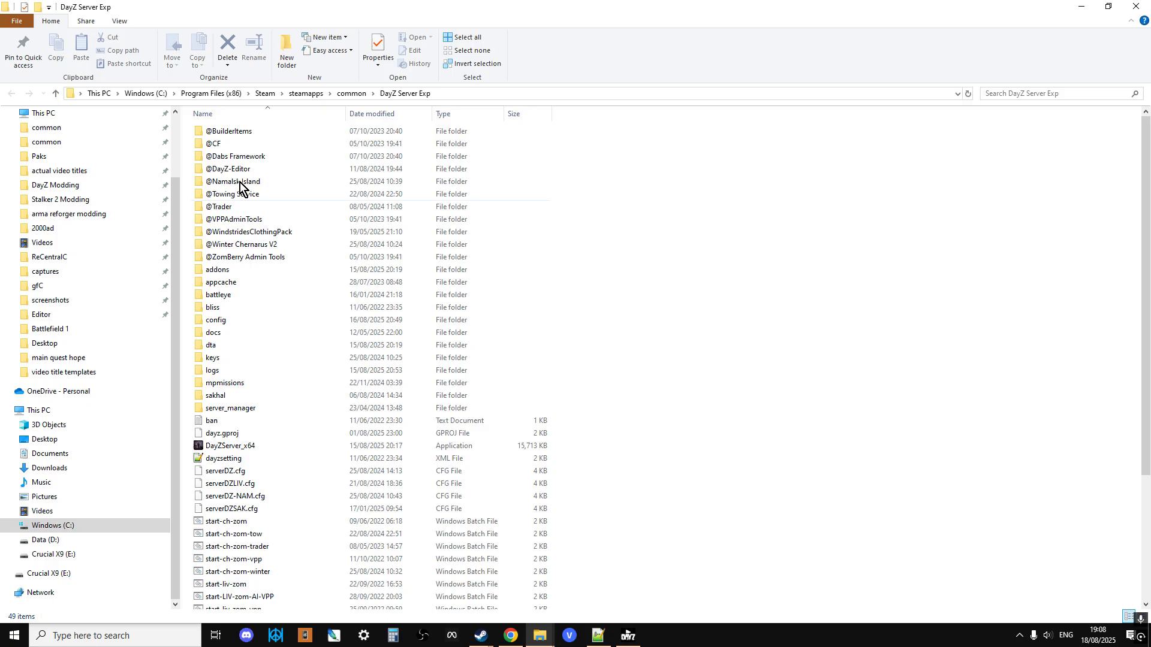
# Open types.xml from mpmissions\dayzOffline.chernarusplus\db in Notepad++ and view it alongside the already open 128 Vanilla types.xml
pyautogui.doubleClick(243, 385)
pyautogui.doubleClick(257, 133)
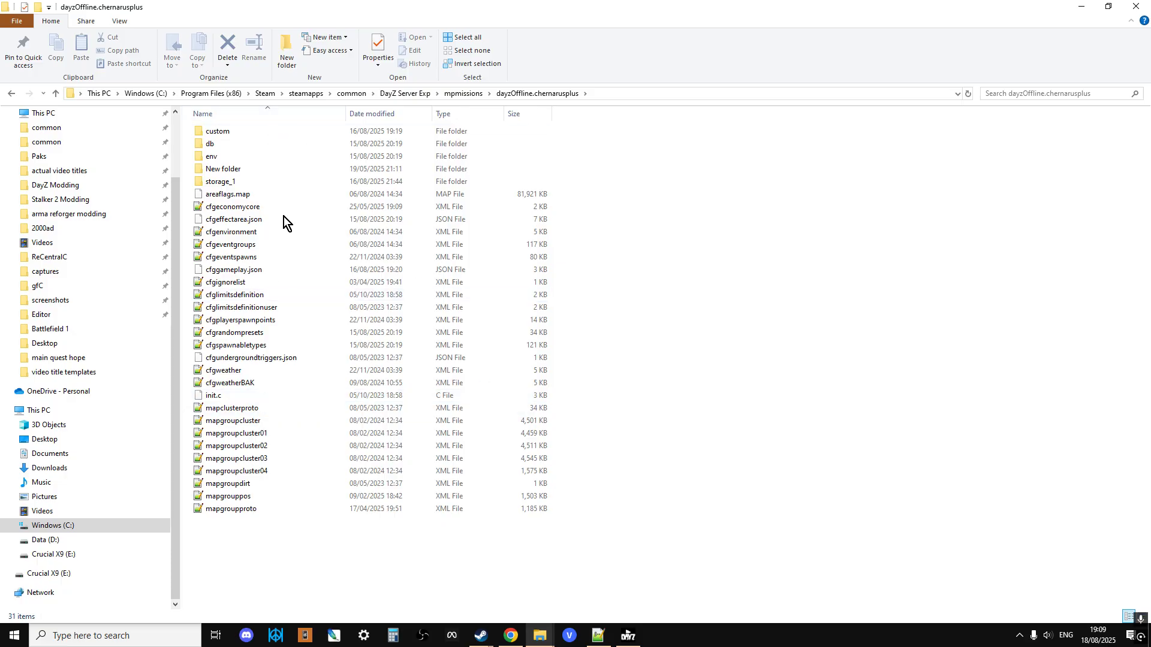
pyautogui.doubleClick(237, 146)
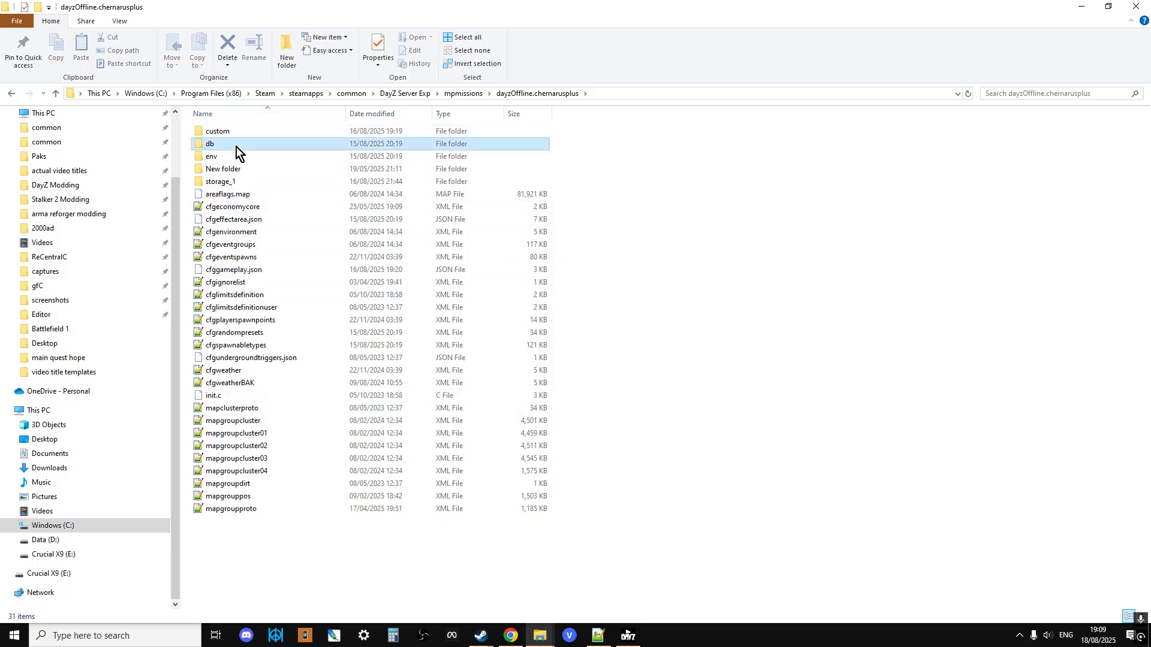
pyautogui.rightClick(233, 182)
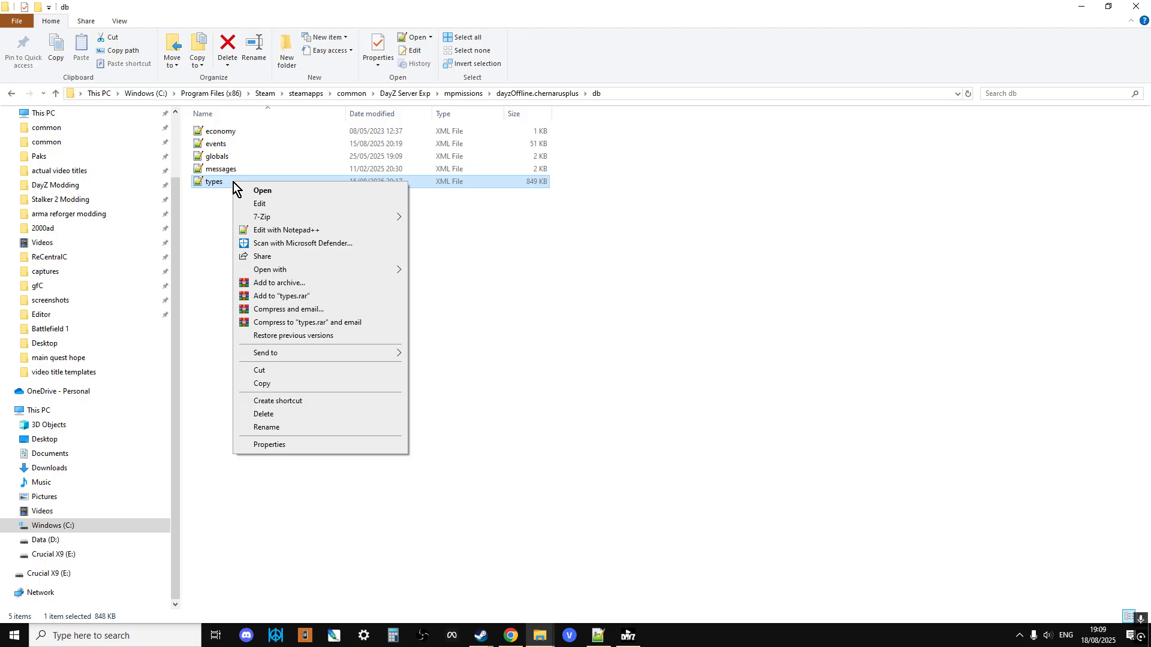
pyautogui.click(286, 231)
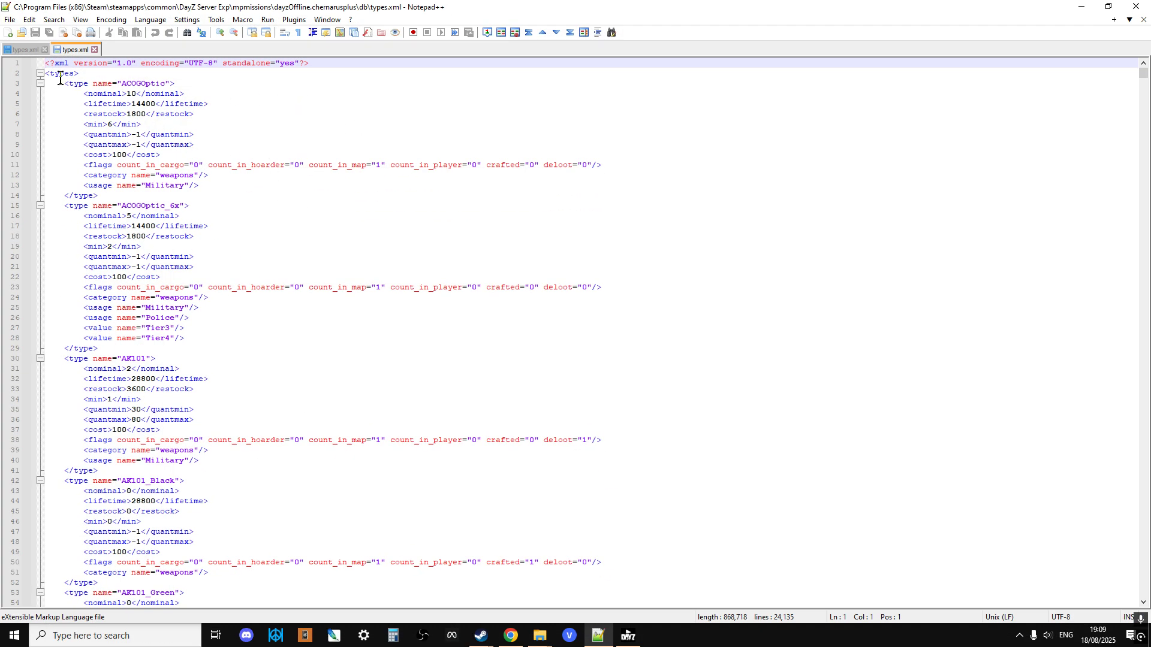
pyautogui.click(20, 47)
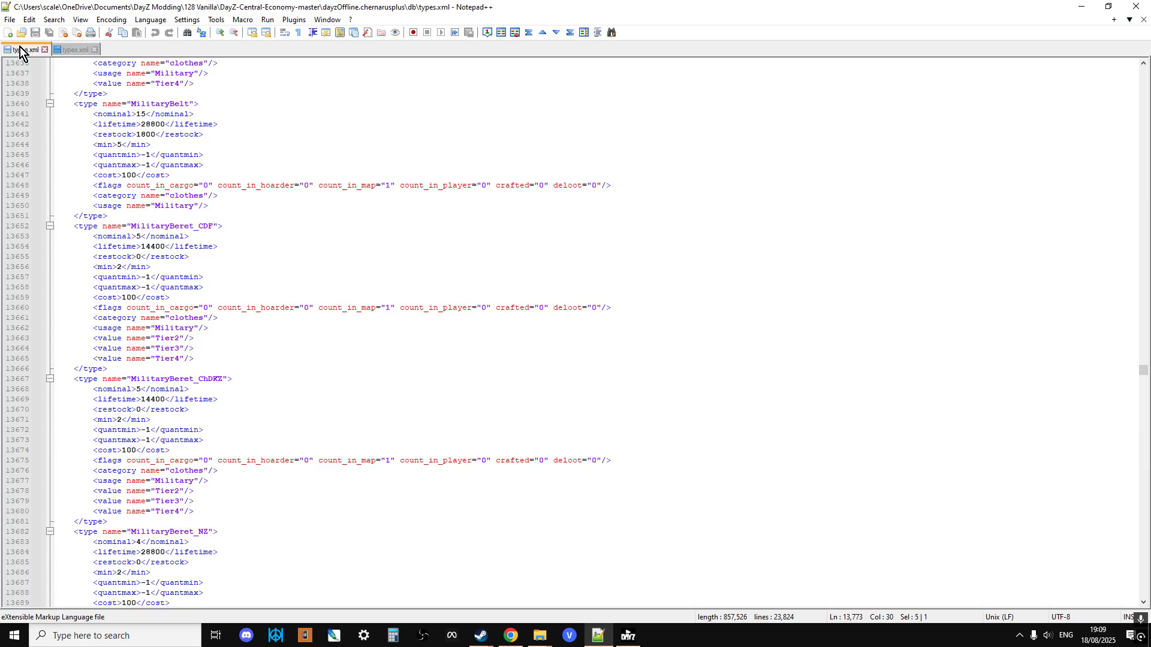
pyautogui.click(68, 50)
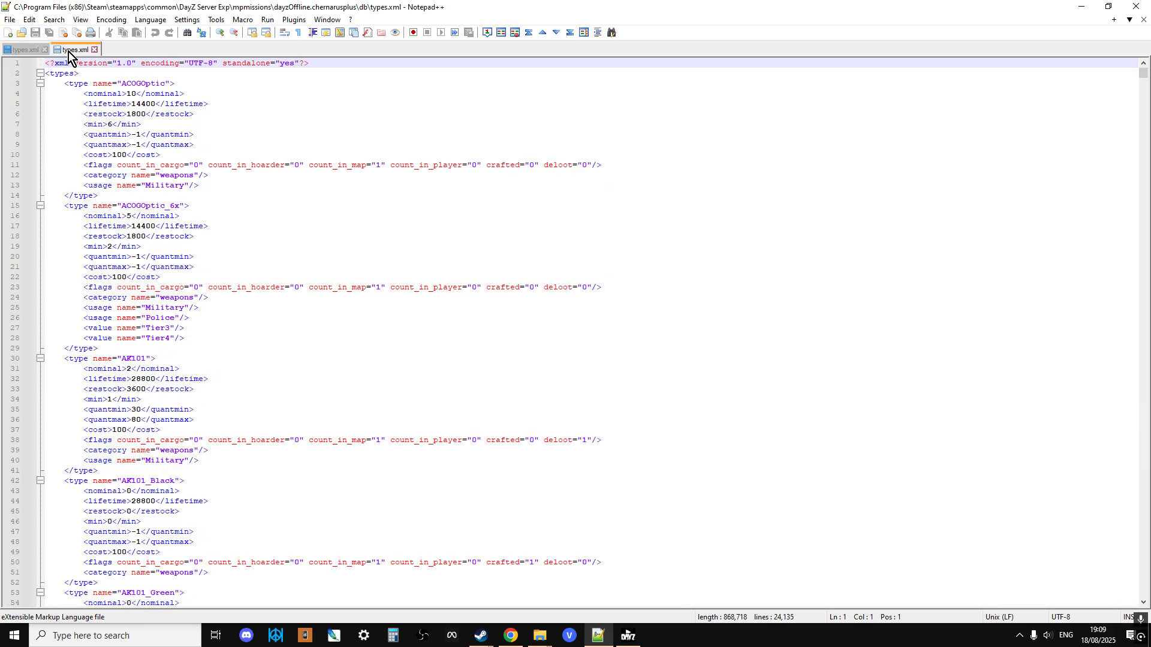
# Switch to Chrome, search Google for "notepad plus plus" in a new tab and open the notepad-plus-plus.org website
pyautogui.click(511, 636)
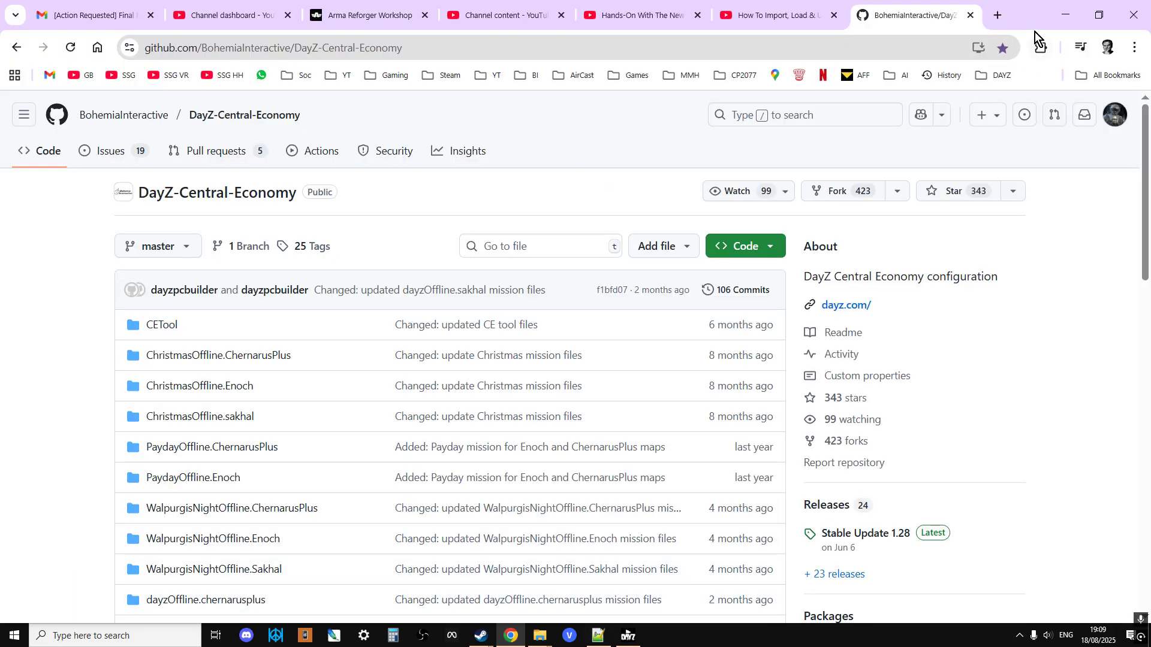
pyautogui.click(998, 15)
pyautogui.click(940, 44)
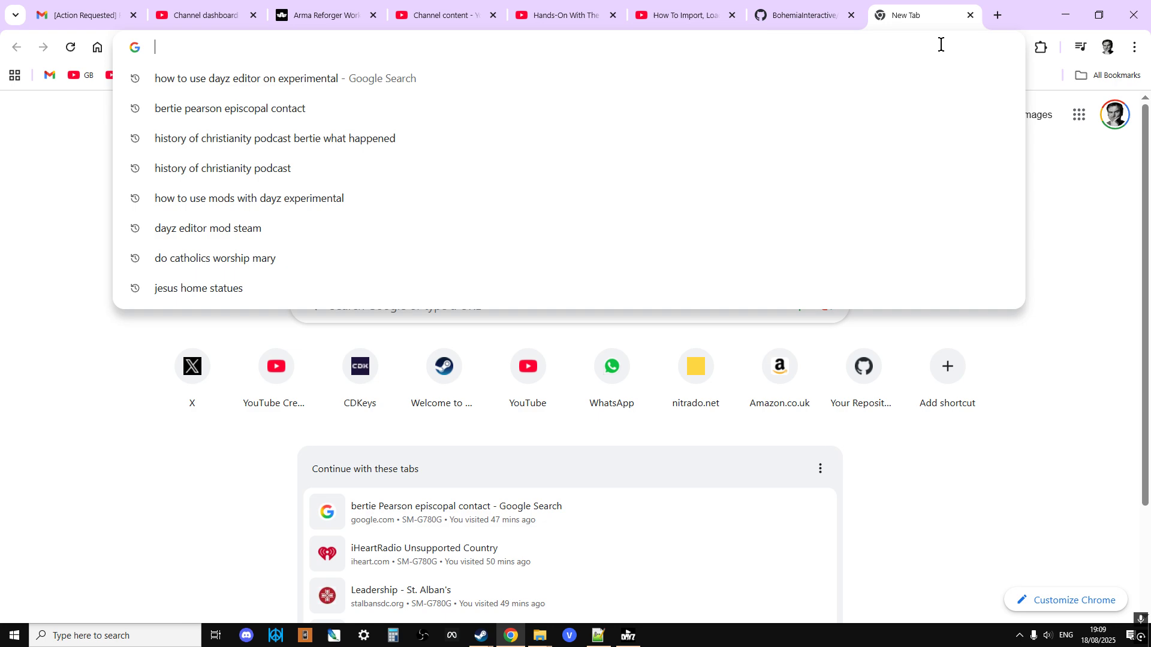
pyautogui.write('notepad ')
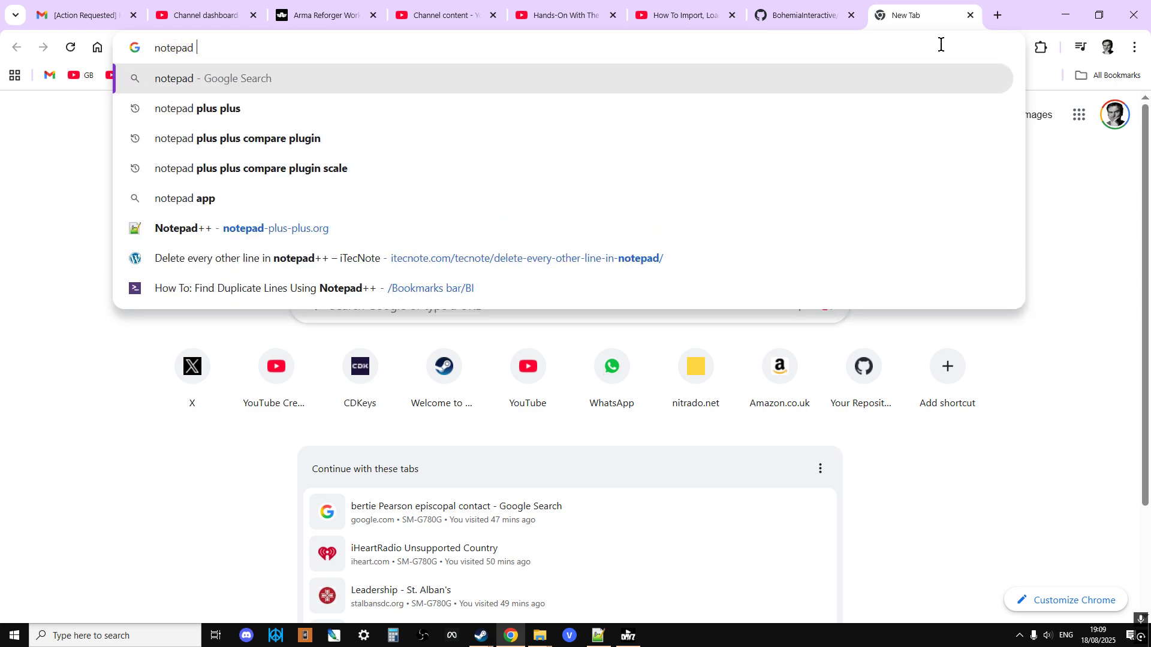
pyautogui.write('plus plus')
pyautogui.press('Return')
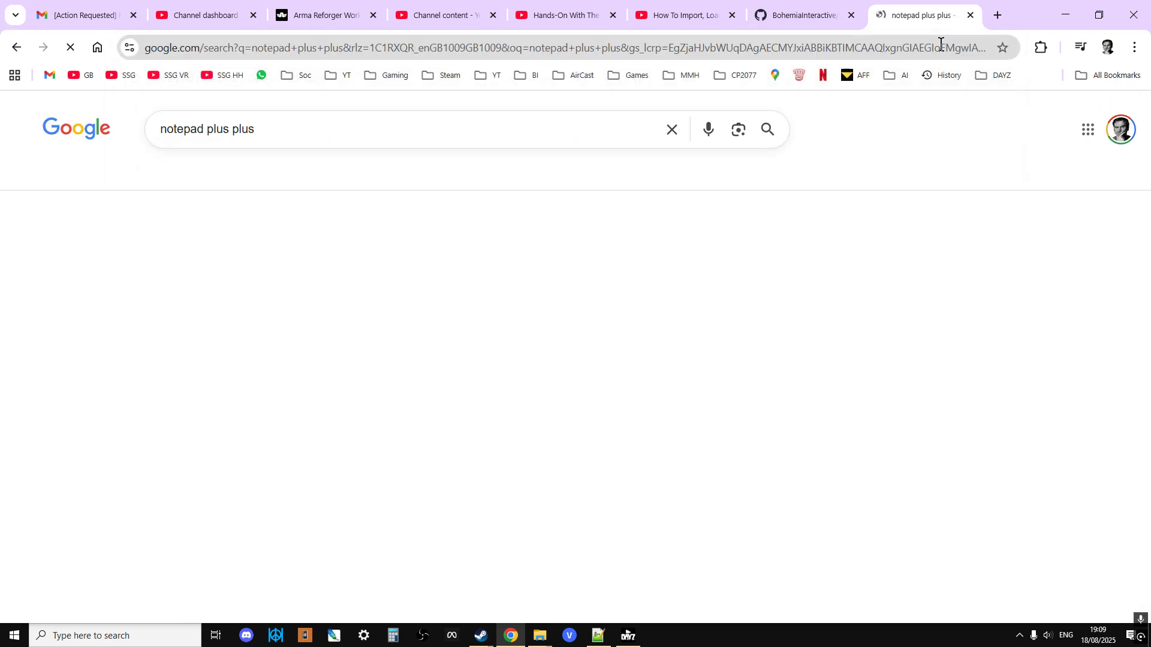
pyautogui.click(189, 256)
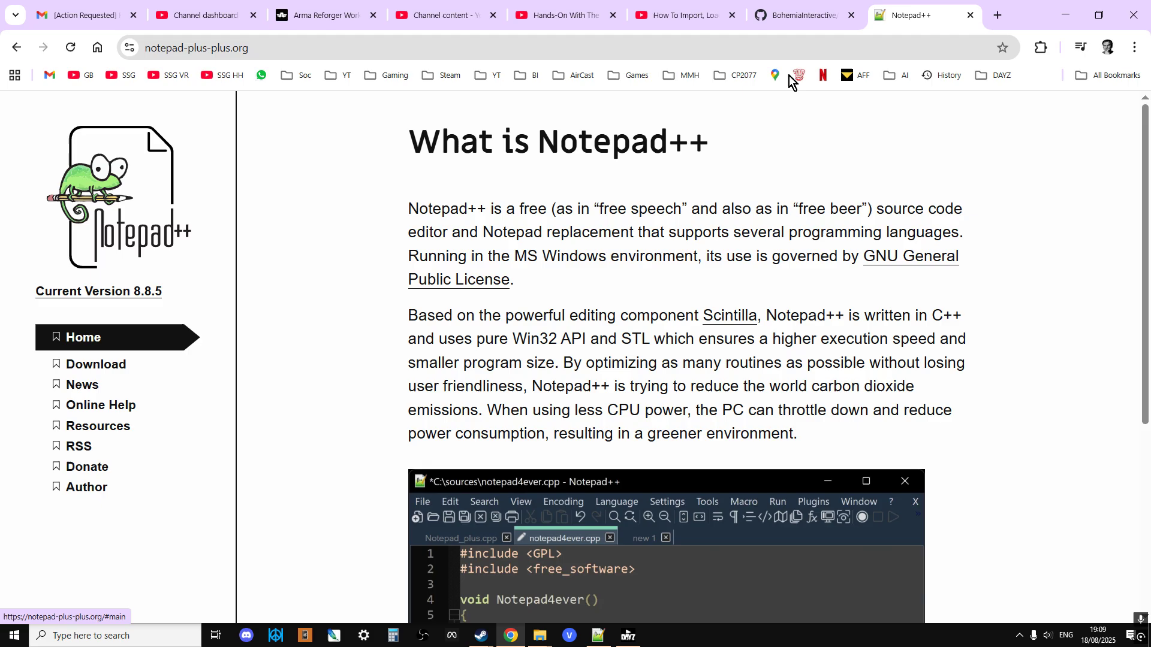
# Search Google for "notepad plus plus compare plugin" in another new tab and open the plugin's SourceForge page
pyautogui.click(996, 16)
pyautogui.click(901, 44)
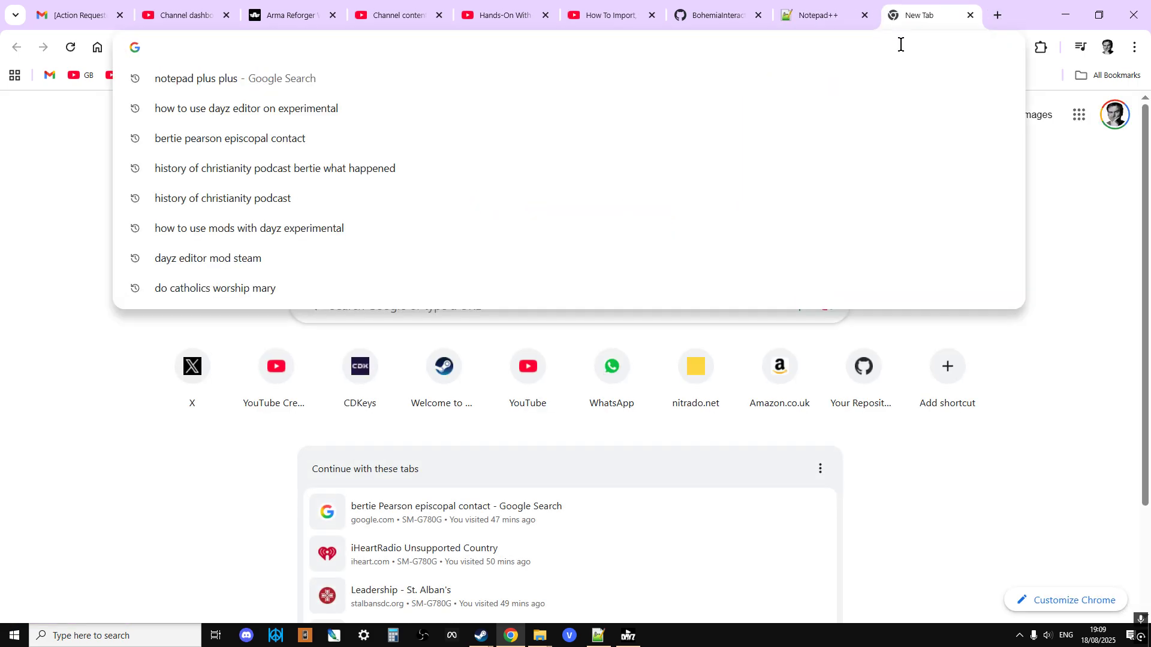
pyautogui.write('notepaf p')
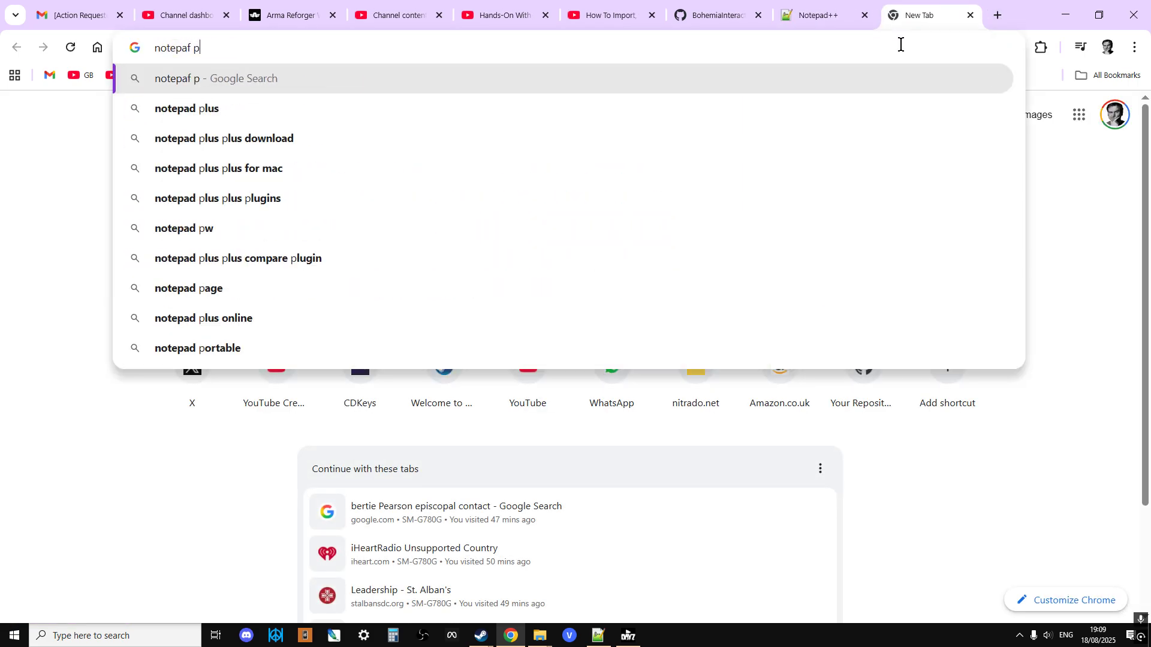
pyautogui.press('BackSpace')
pyautogui.press('BackSpace')
pyautogui.press('BackSpace')
pyautogui.write('d ')
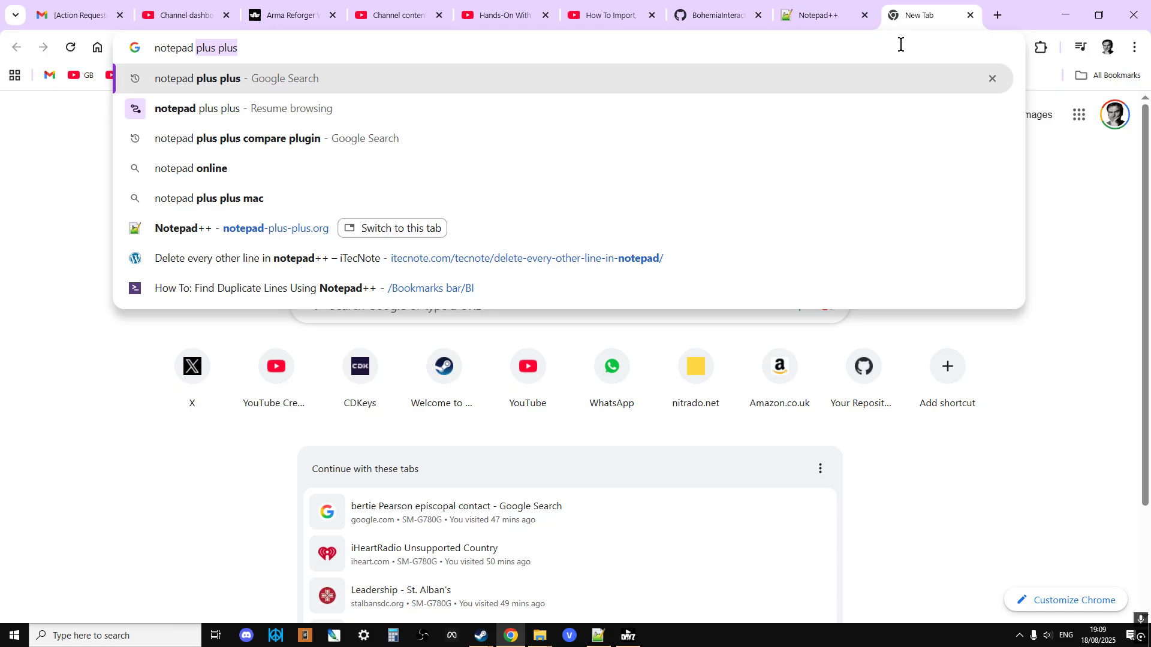
pyautogui.write('plus plus compare p')
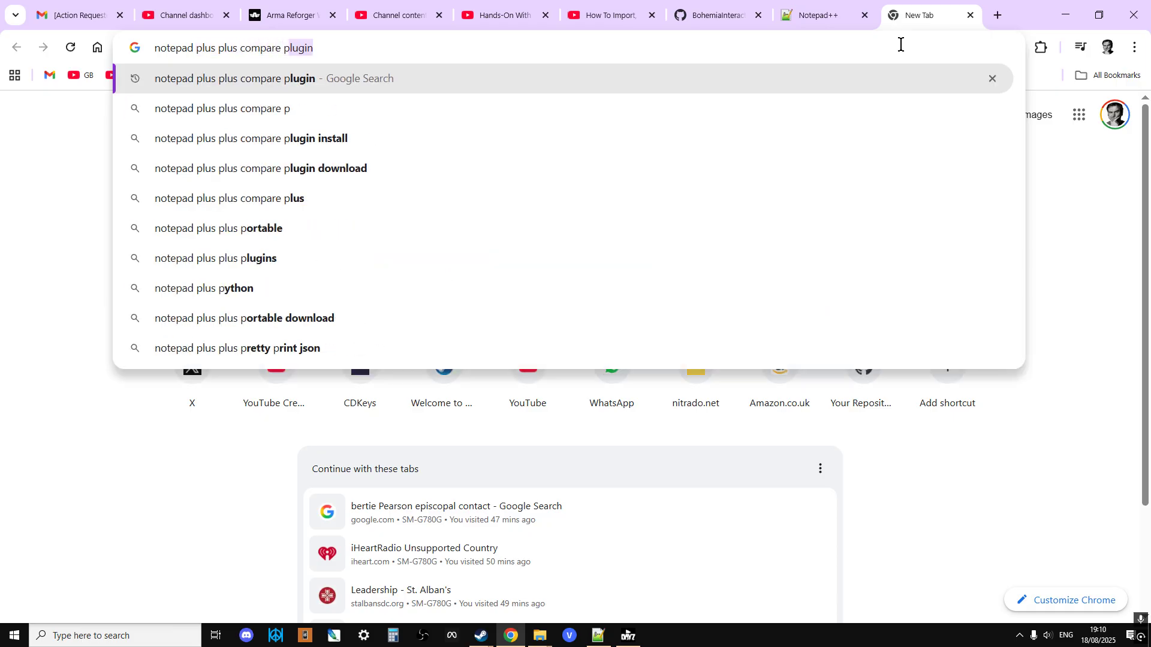
pyautogui.write('lugin')
pyautogui.press('Return')
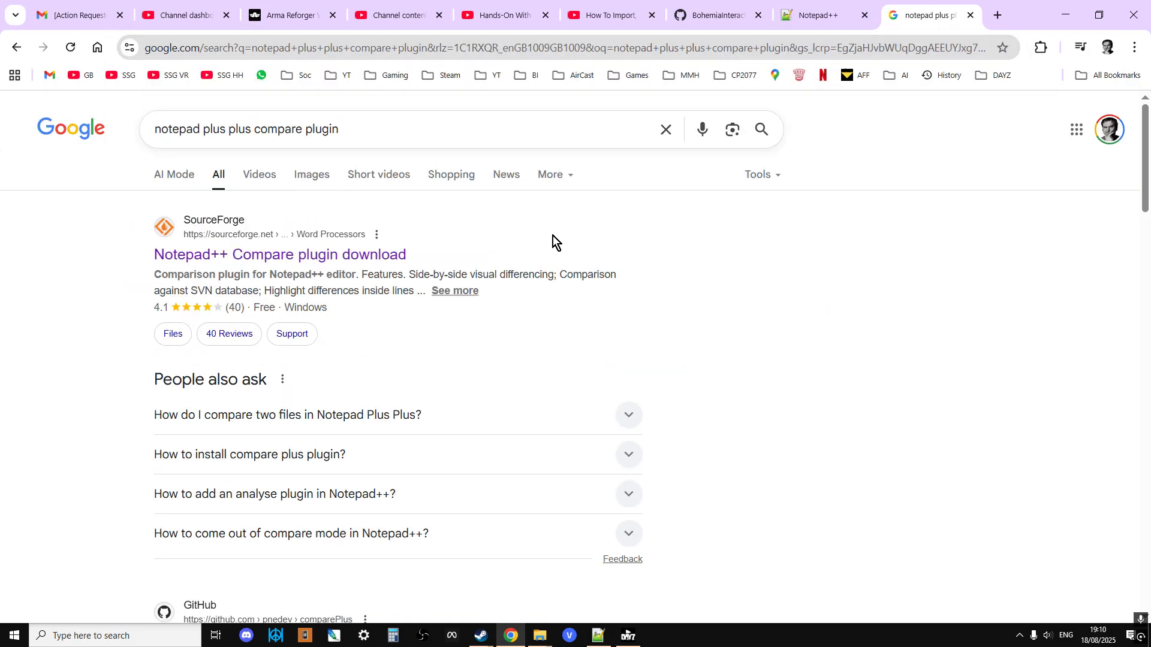
pyautogui.click(399, 255)
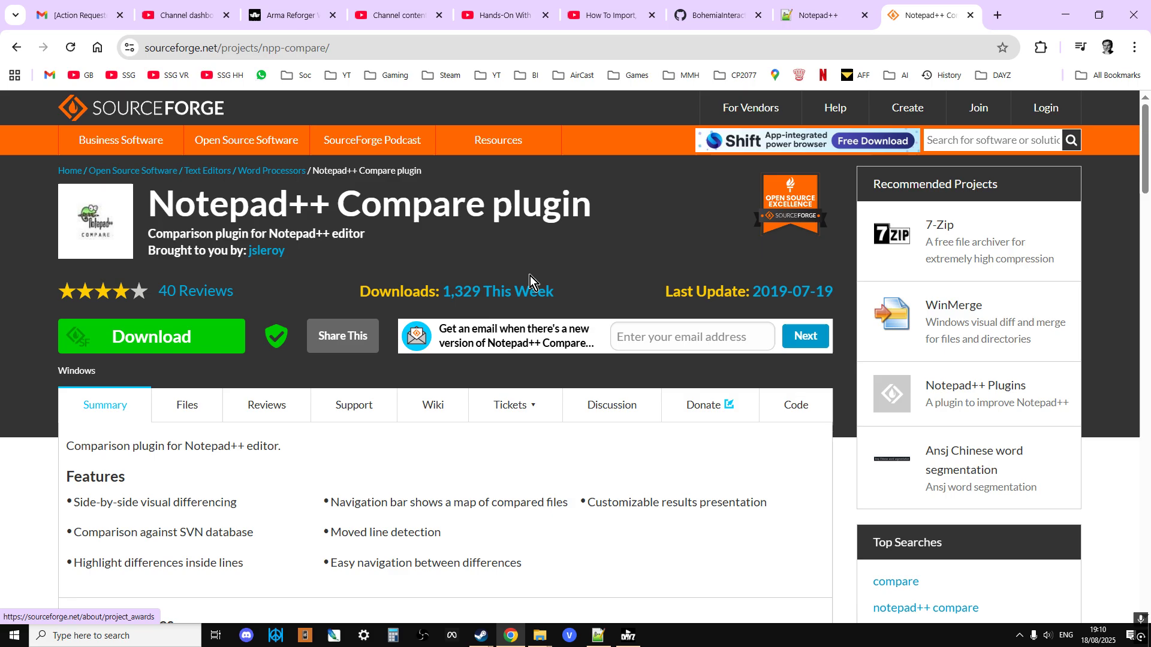
# Switch back to Notepad++ and view the vanilla types.xml, returning to the DayZ Server Exp types.xml
pyautogui.moveTo(543, 405)
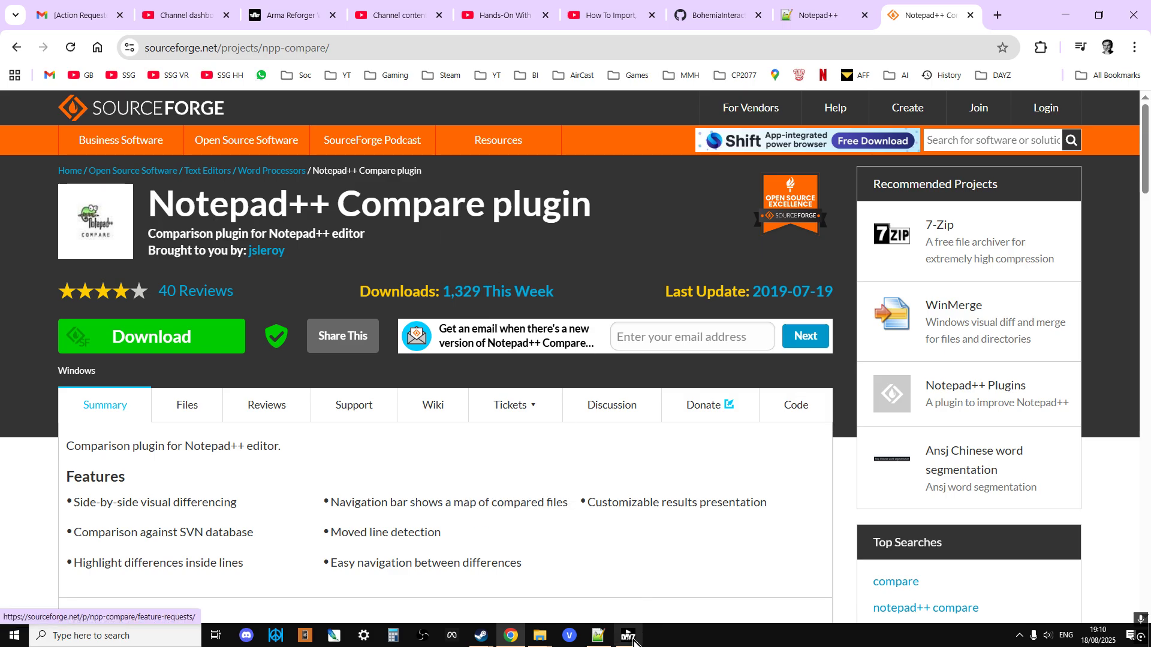
pyautogui.click(590, 643)
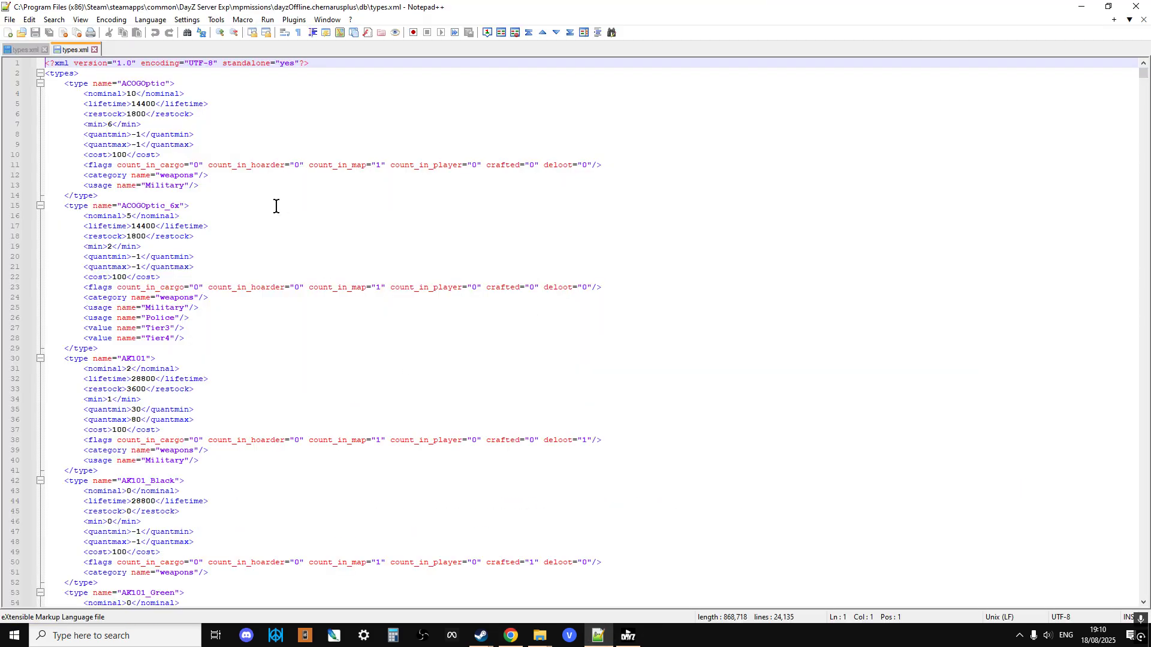
pyautogui.click(19, 53)
pyautogui.click(66, 51)
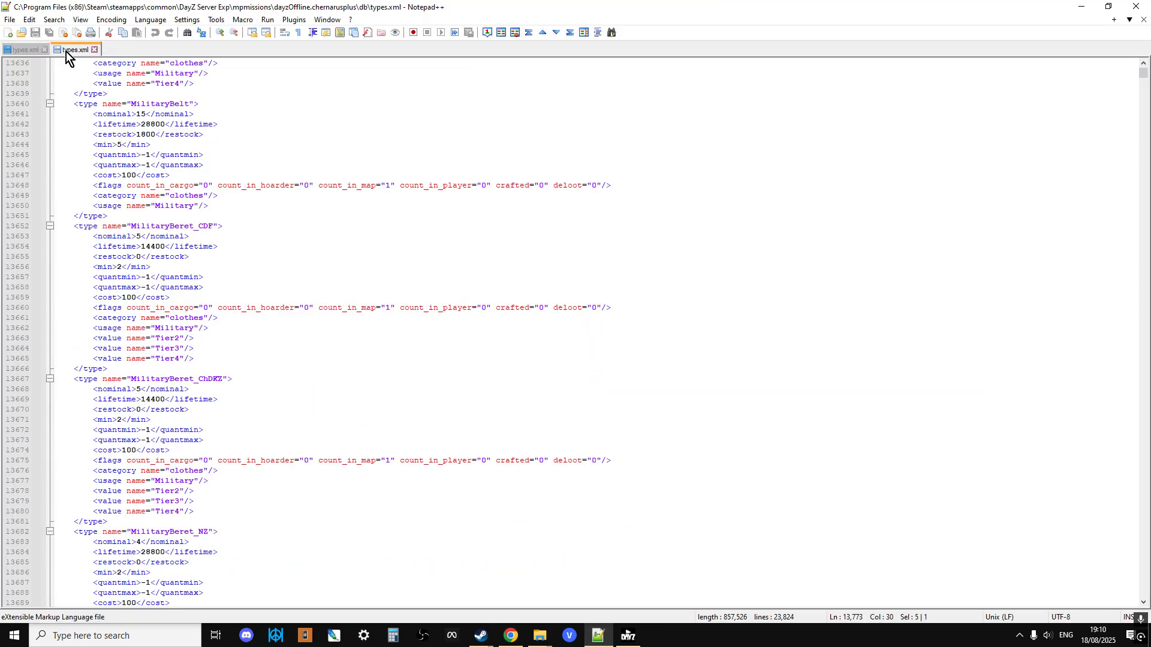
# Run the Compare plugin on the two types.xml files and examine the added Armband_Sakhal entry
pyautogui.click(293, 19)
pyautogui.moveTo(318, 34)
pyautogui.click(438, 48)
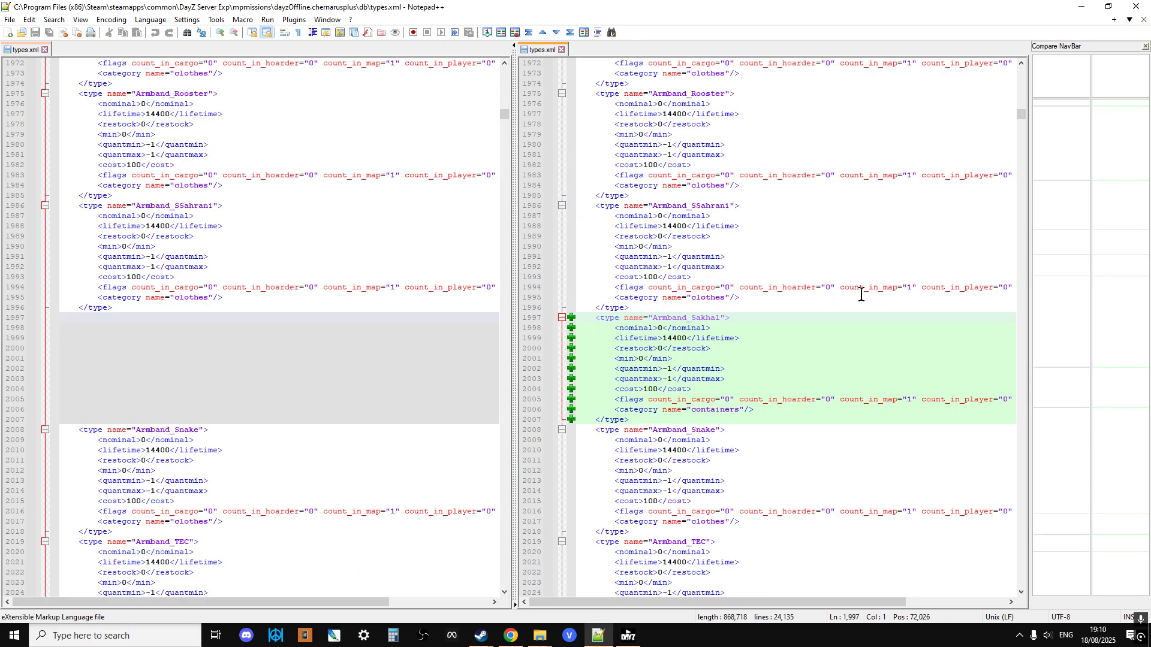
pyautogui.scroll(-1, 861, 294)
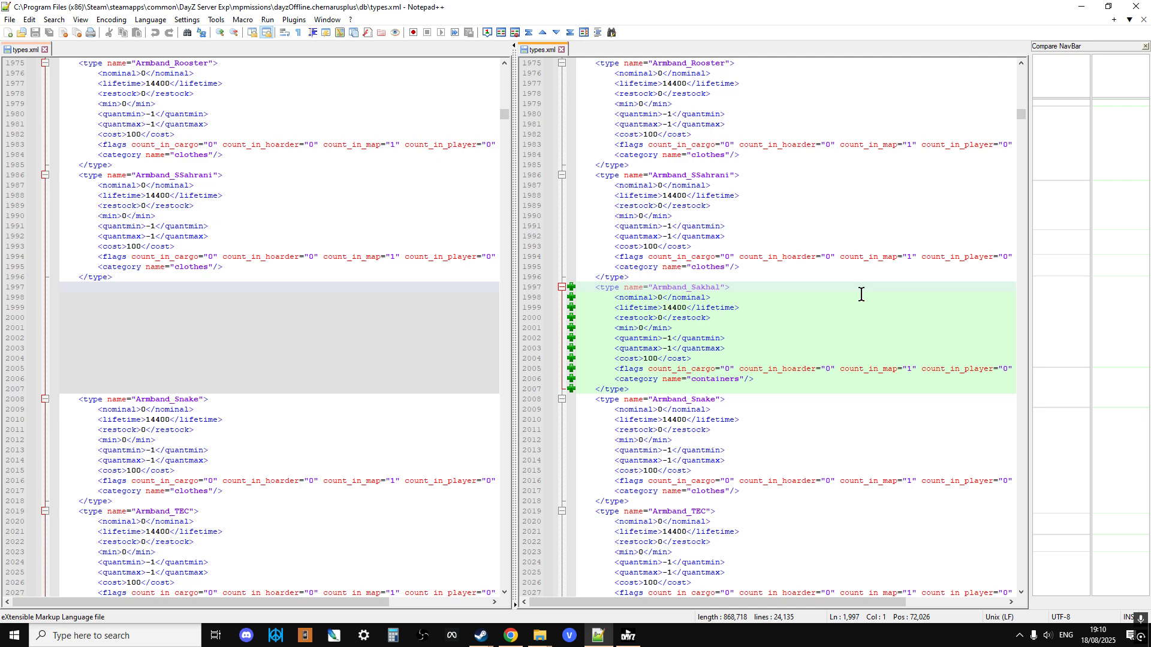
pyautogui.scroll(-1, 815, 292)
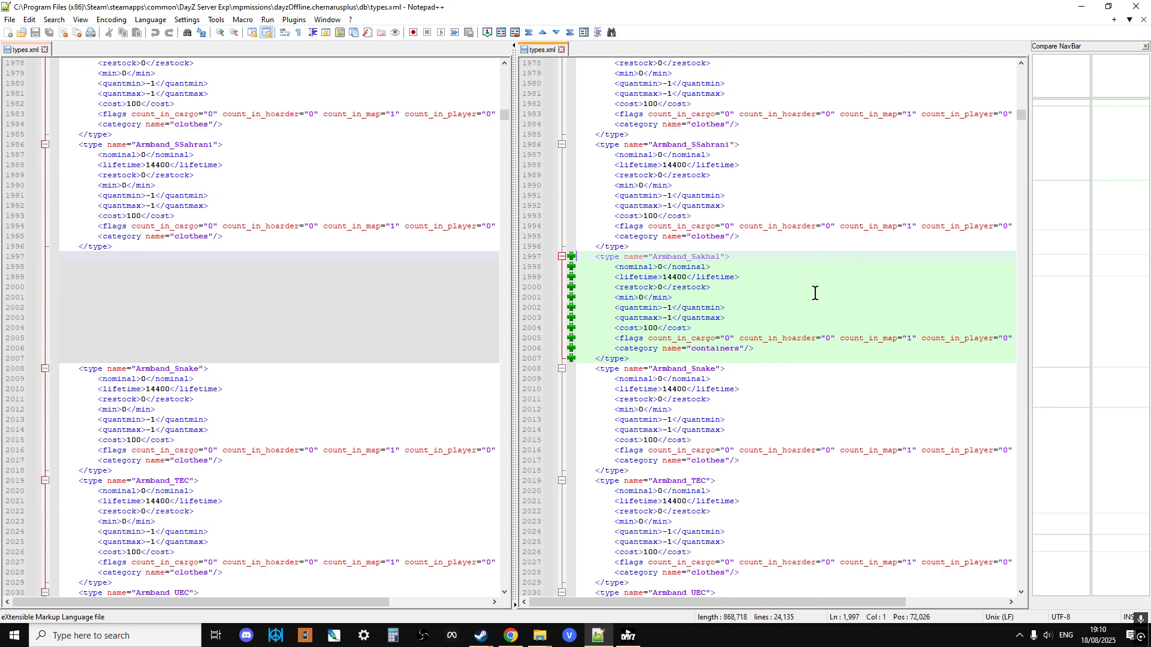
pyautogui.scroll(-4, 815, 294)
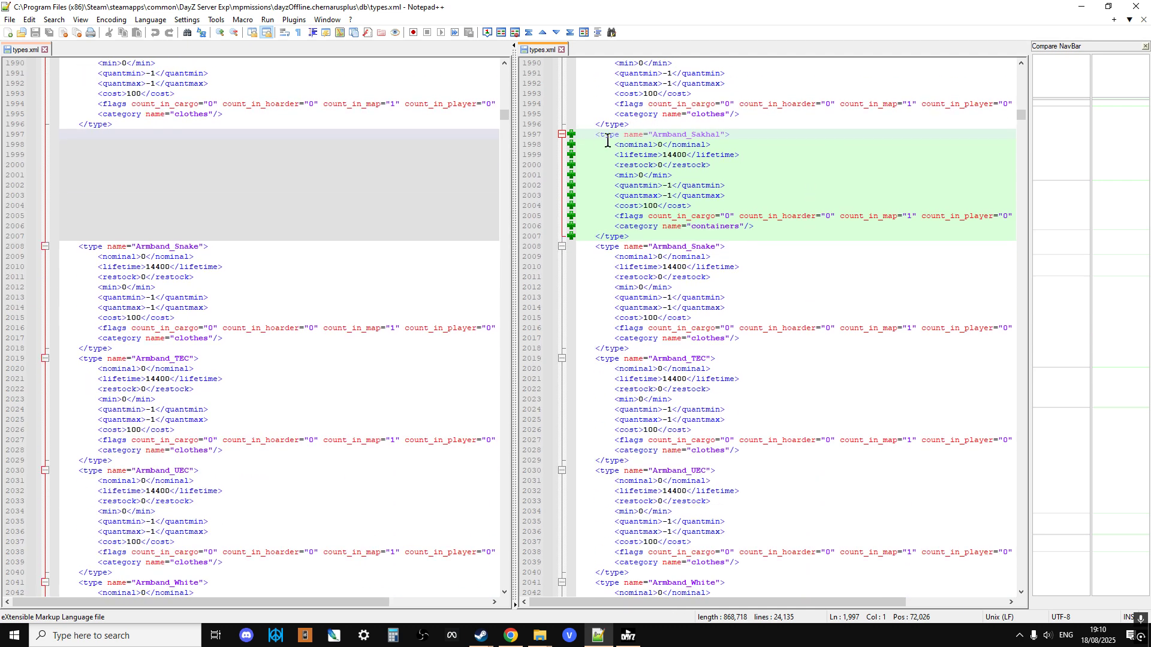
pyautogui.scroll(-4, 815, 210)
pyautogui.scroll(-19, 900, 216)
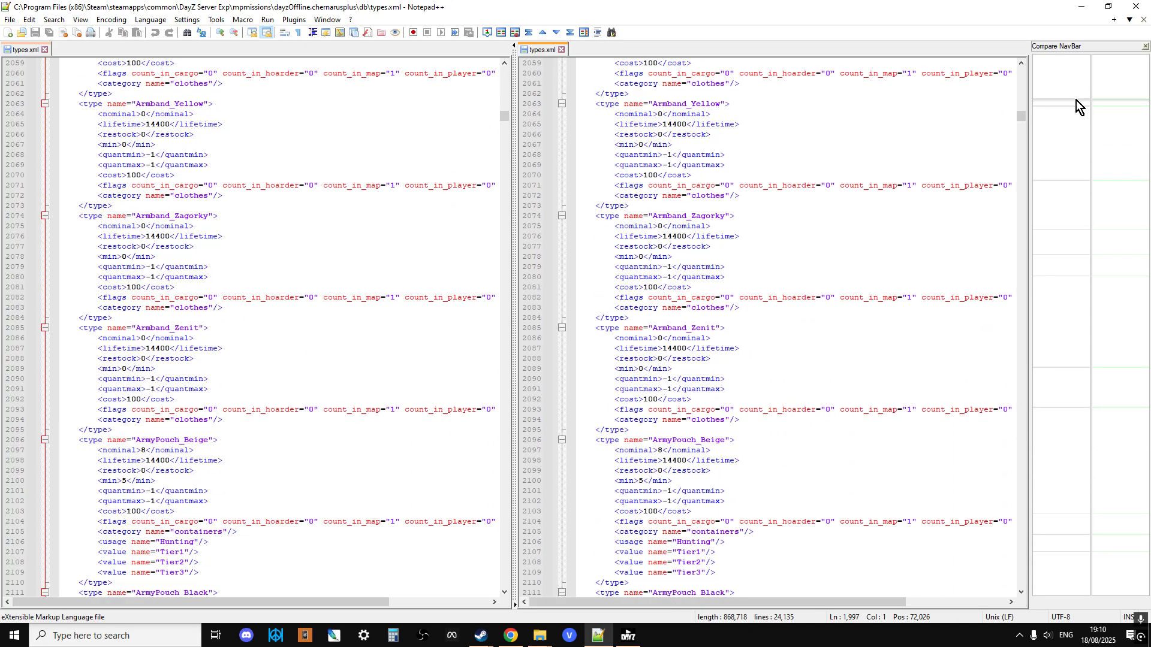
# Examine the next differences in the comparison, covering the Attack2Bag and ColdOperationBoots entries
pyautogui.moveTo(1077, 100); pyautogui.dragTo(1077, 107)
pyautogui.scroll(-3, 993, 237)
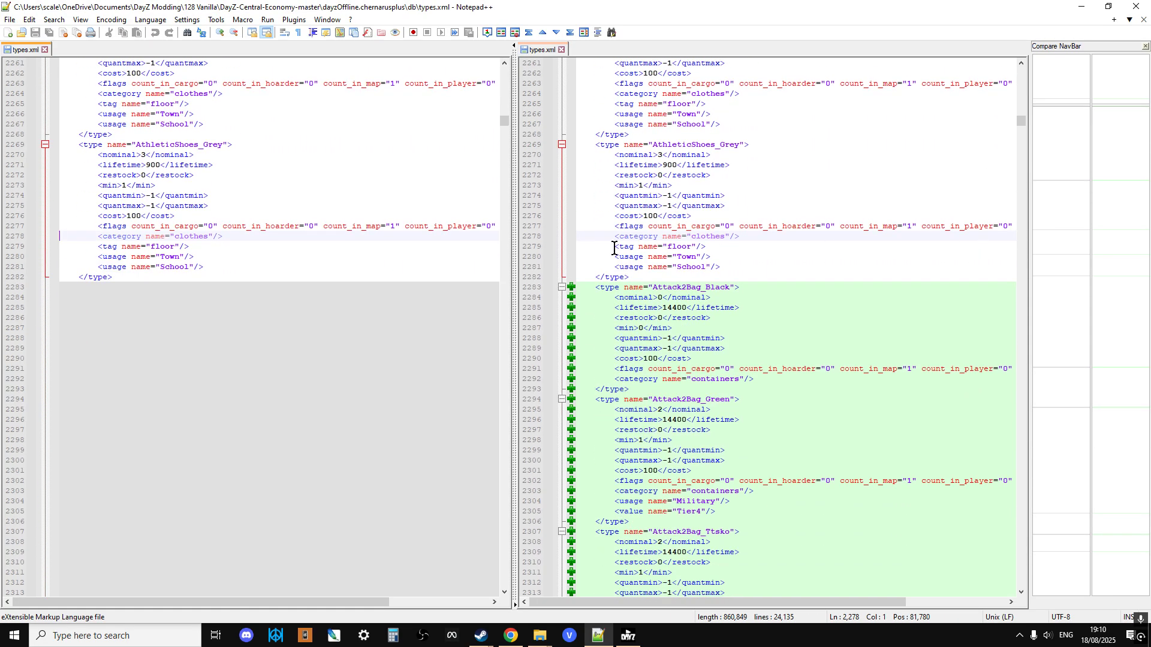
pyautogui.moveTo(742, 288); pyautogui.dragTo(576, 285)
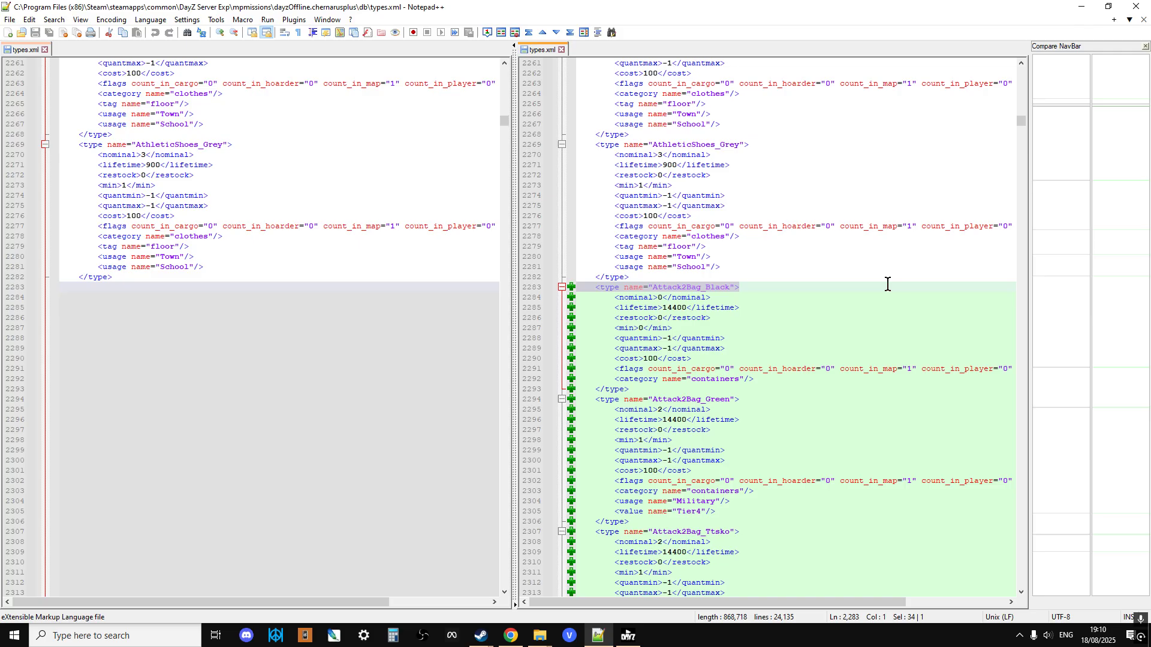
pyautogui.scroll(-1, 887, 285)
pyautogui.moveTo(1053, 105); pyautogui.dragTo(1052, 206)
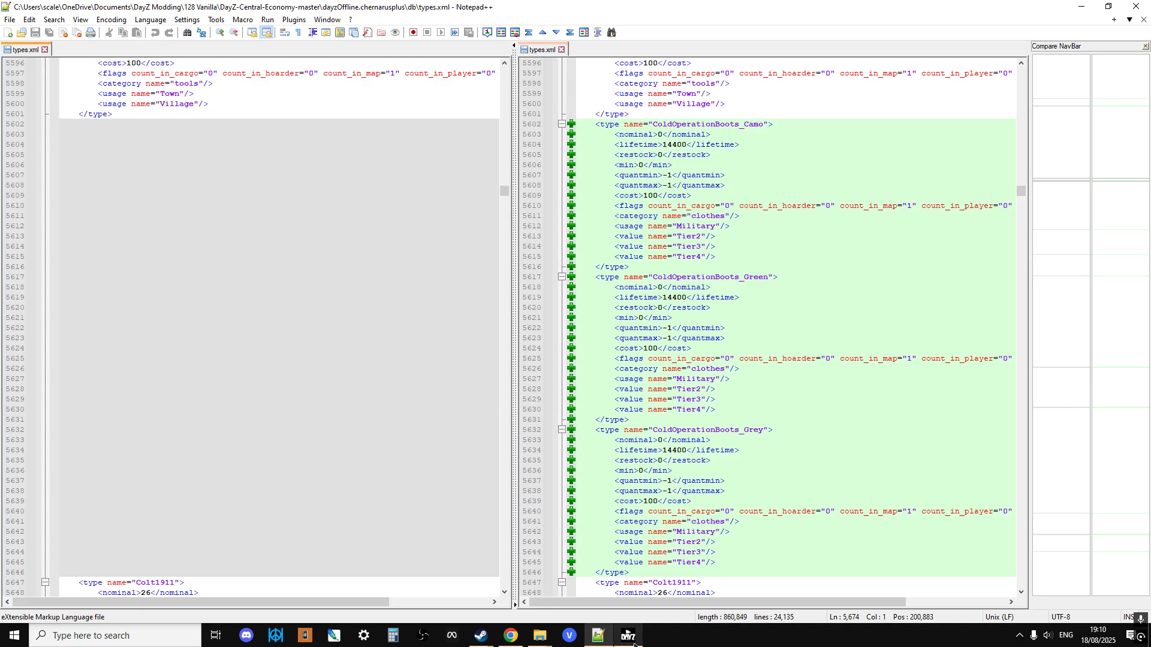
# Switch to Steam to view the DayZ Experimental Server library page, and bring up the mods list in the DayZ launcher
pyautogui.moveTo(473, 643)
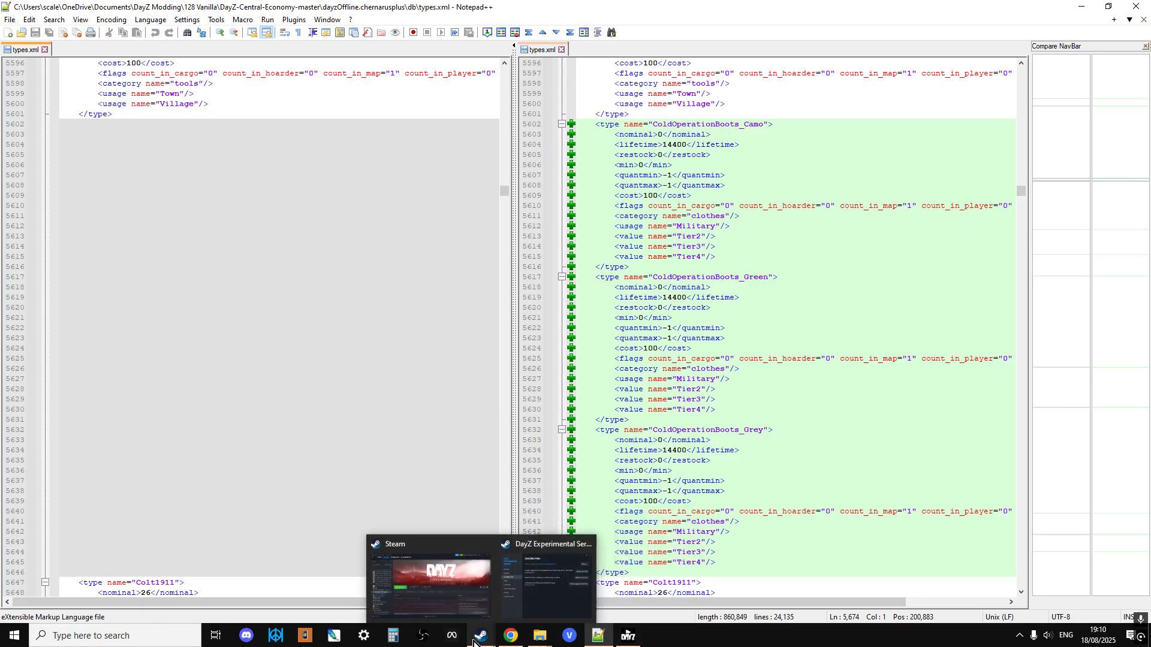
pyautogui.click(419, 596)
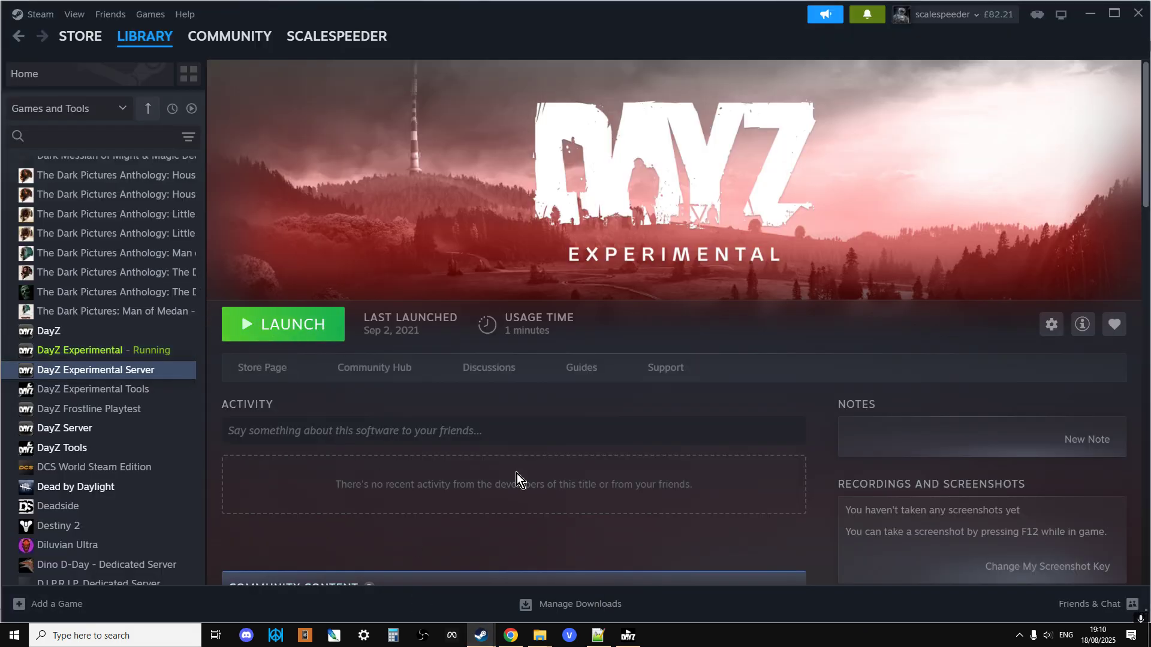
pyautogui.click(628, 636)
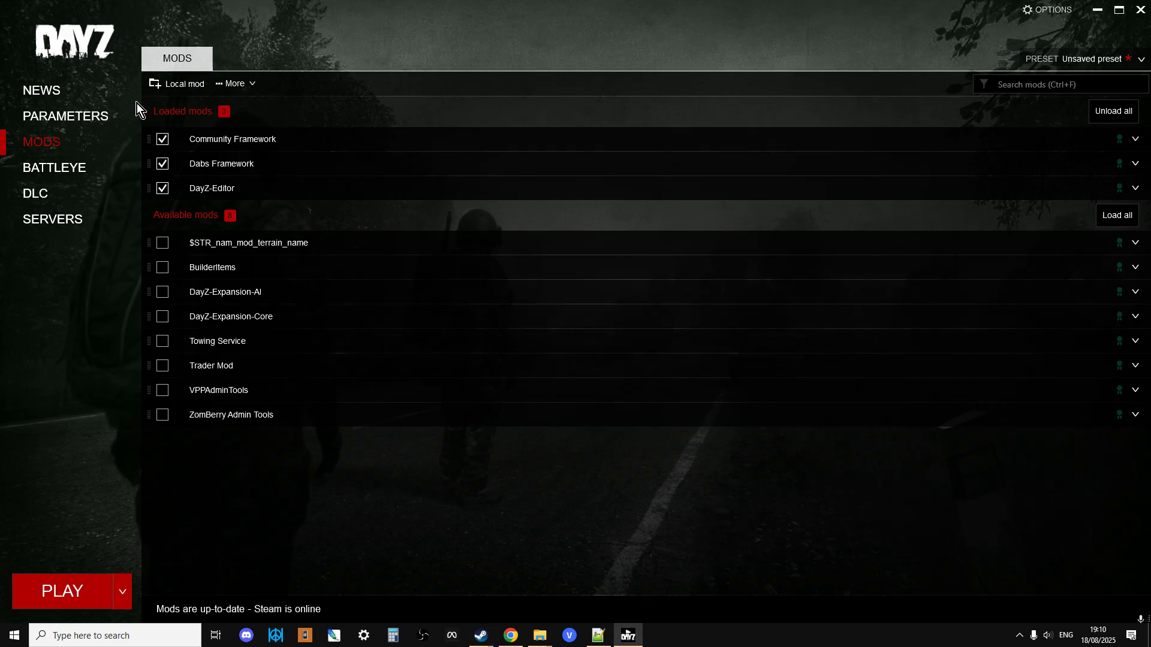
# Switch to Chrome to view the YouTube video about importing the Dabs DayZ Editor mod, and return to the DayZ launcher
pyautogui.click(511, 635)
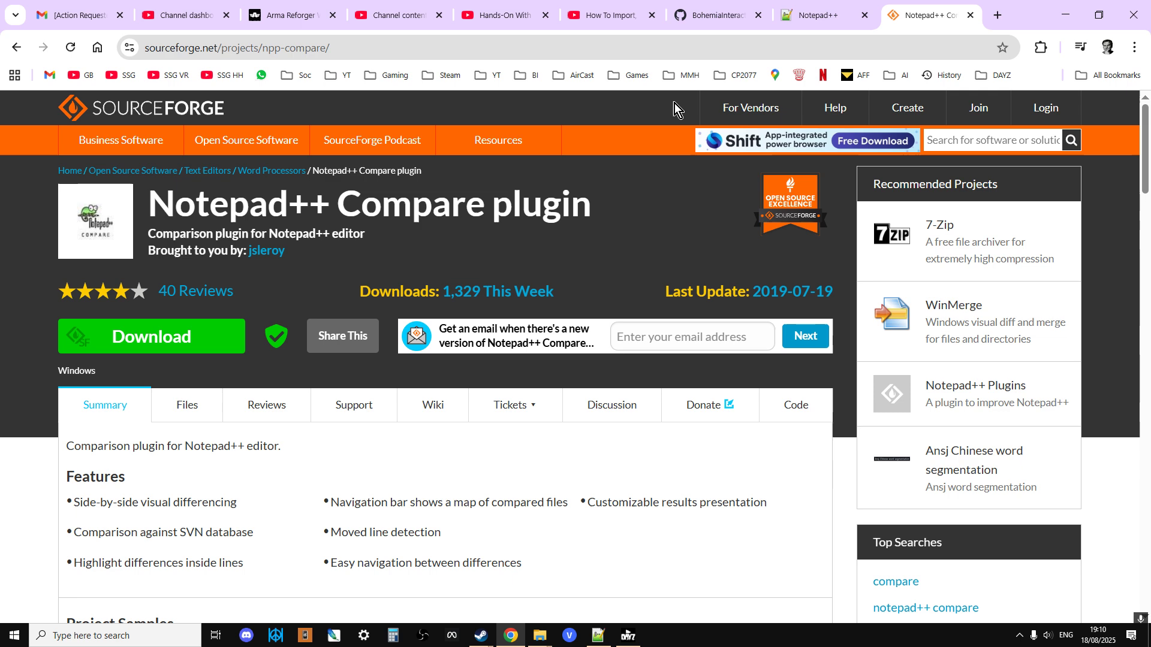
pyautogui.click(601, 15)
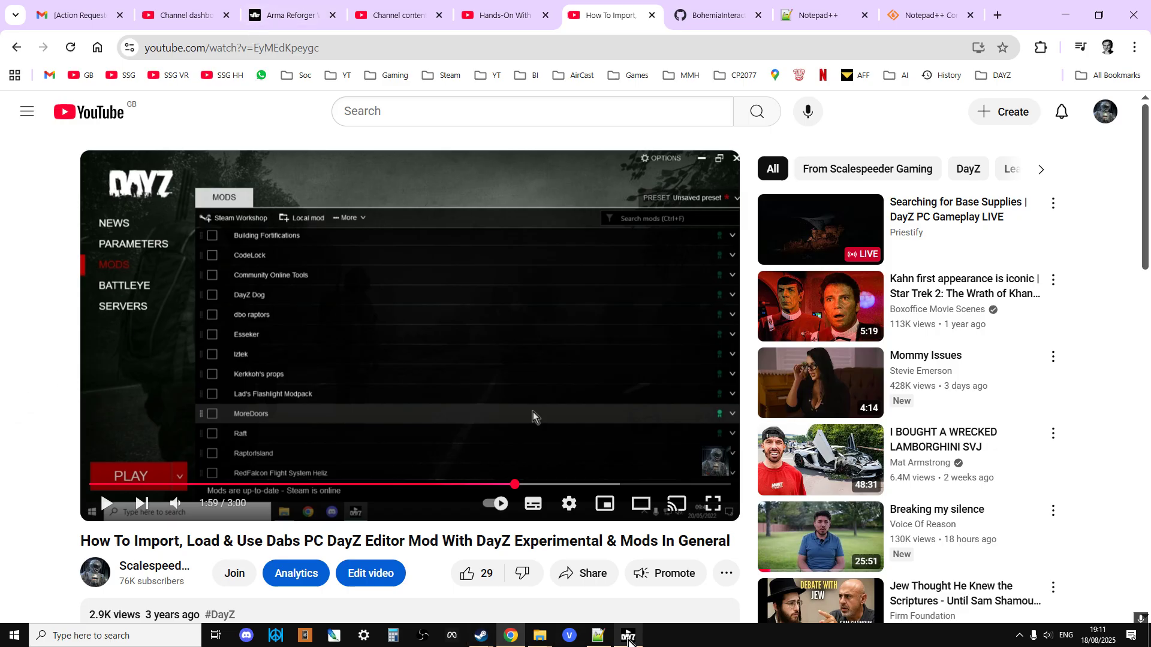
pyautogui.click(630, 641)
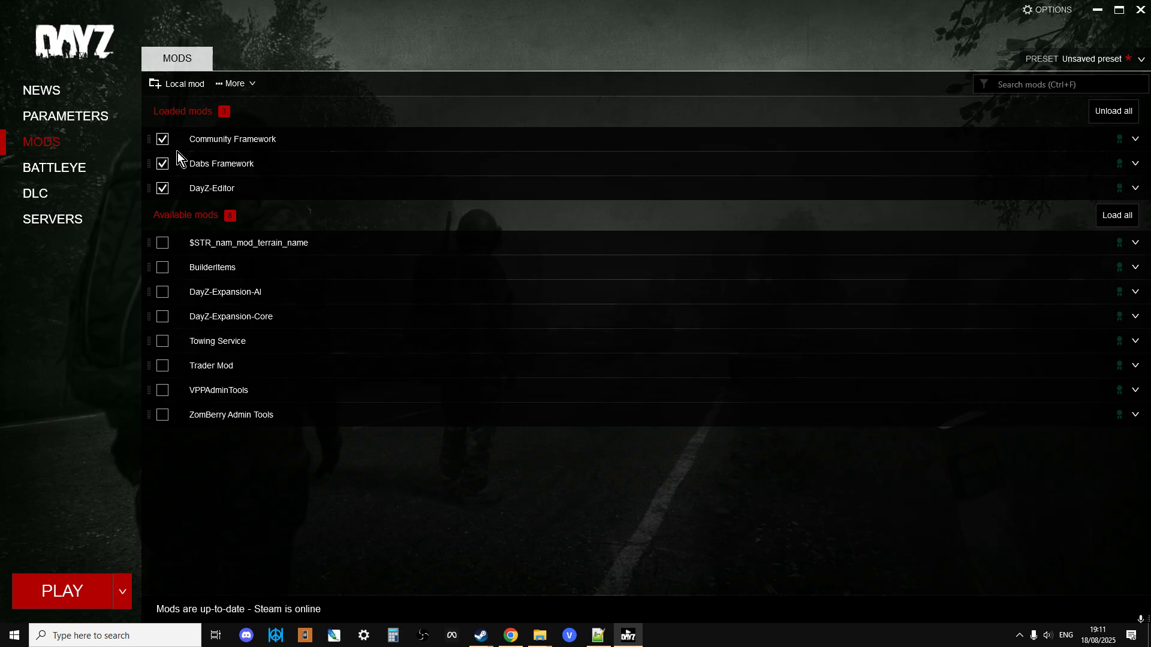
# Launch DayZ with Community Framework, Dabs Framework and DayZ-Editor loaded, and open the Chernarus map in the editor, dismissing the changelog
pyautogui.click(64, 595)
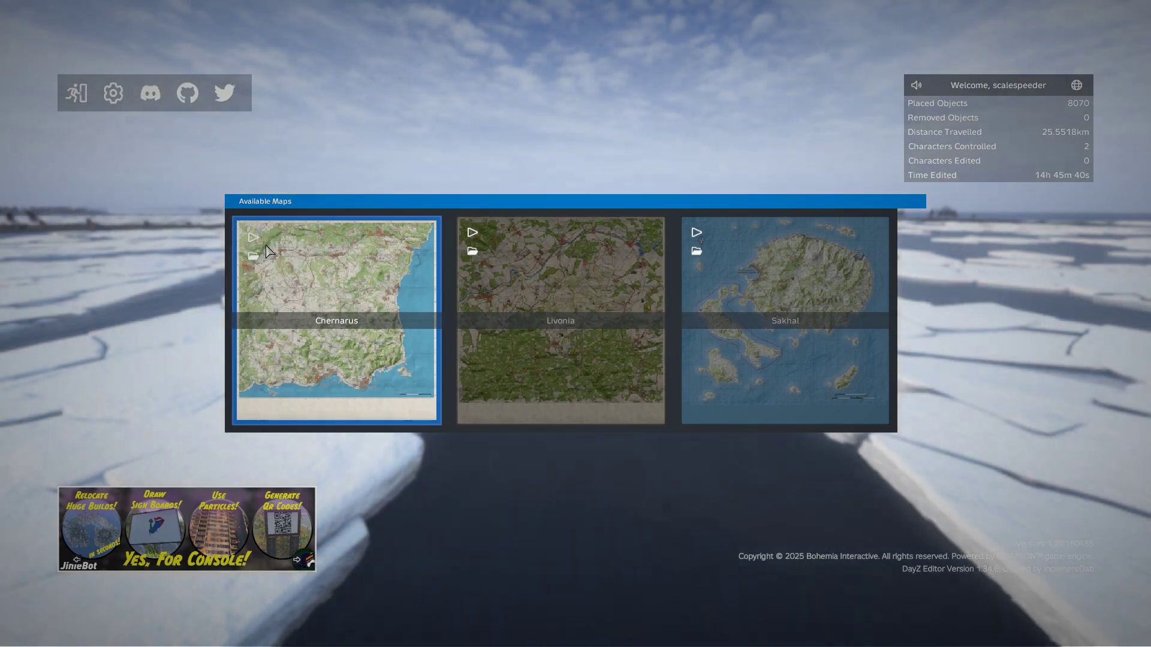
pyautogui.click(258, 238)
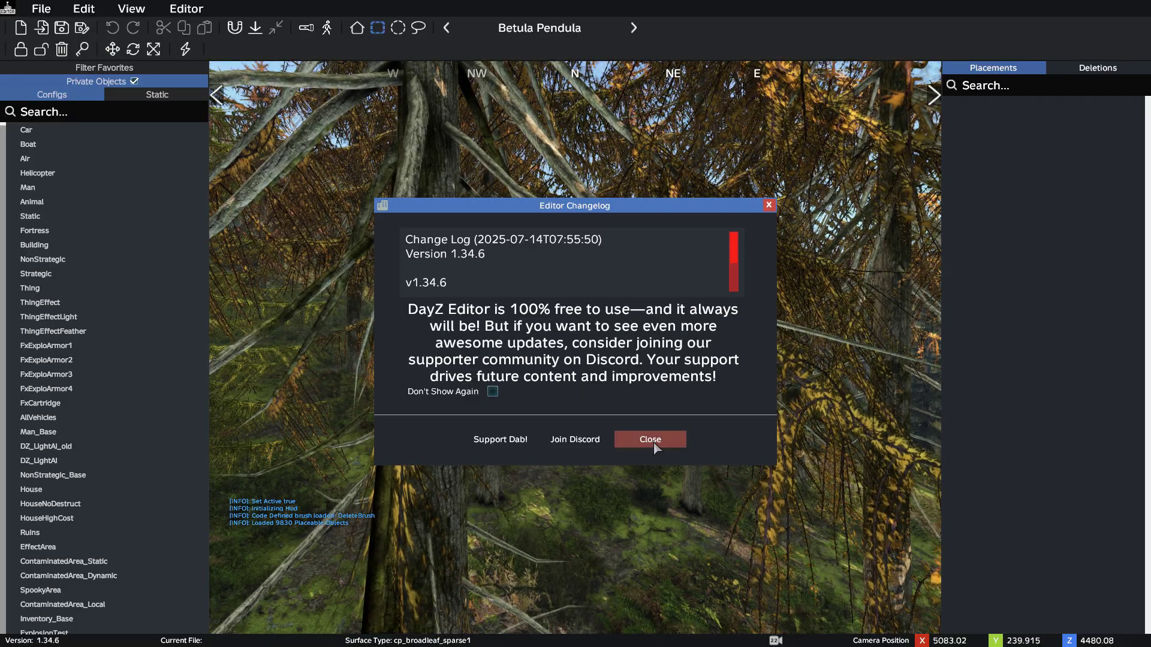
pyautogui.click(650, 439)
# Use the map to move the editor camera to the southeastern end of the runway near Krasnostav (Красностав)
pyautogui.press('m')
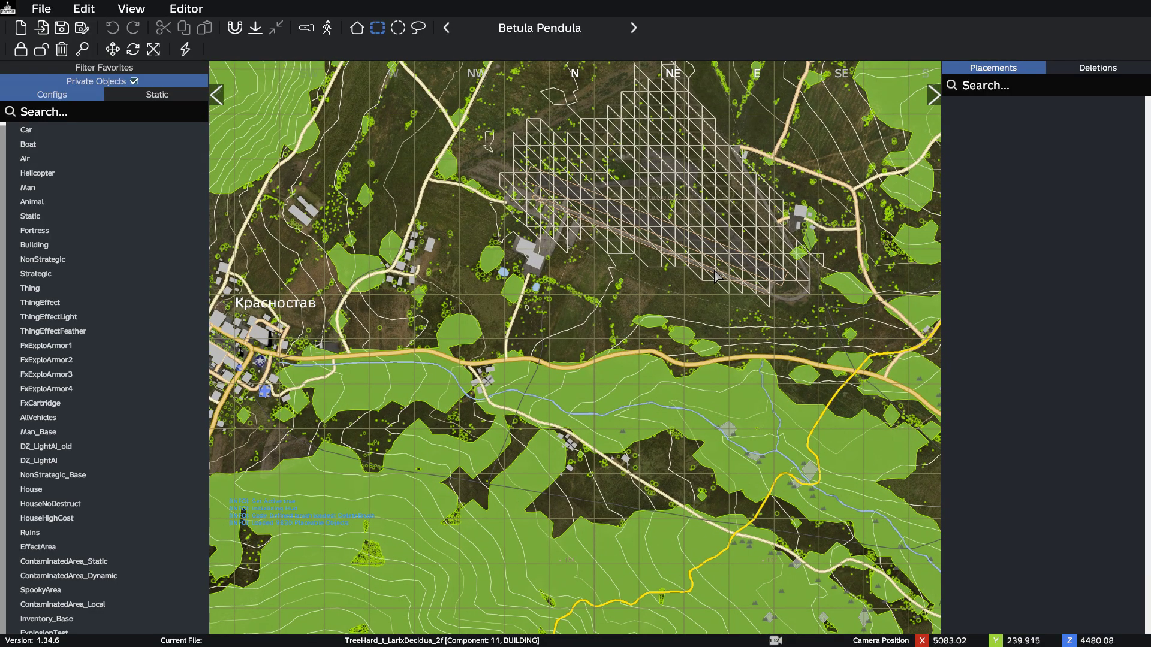
pyautogui.doubleClick(733, 287)
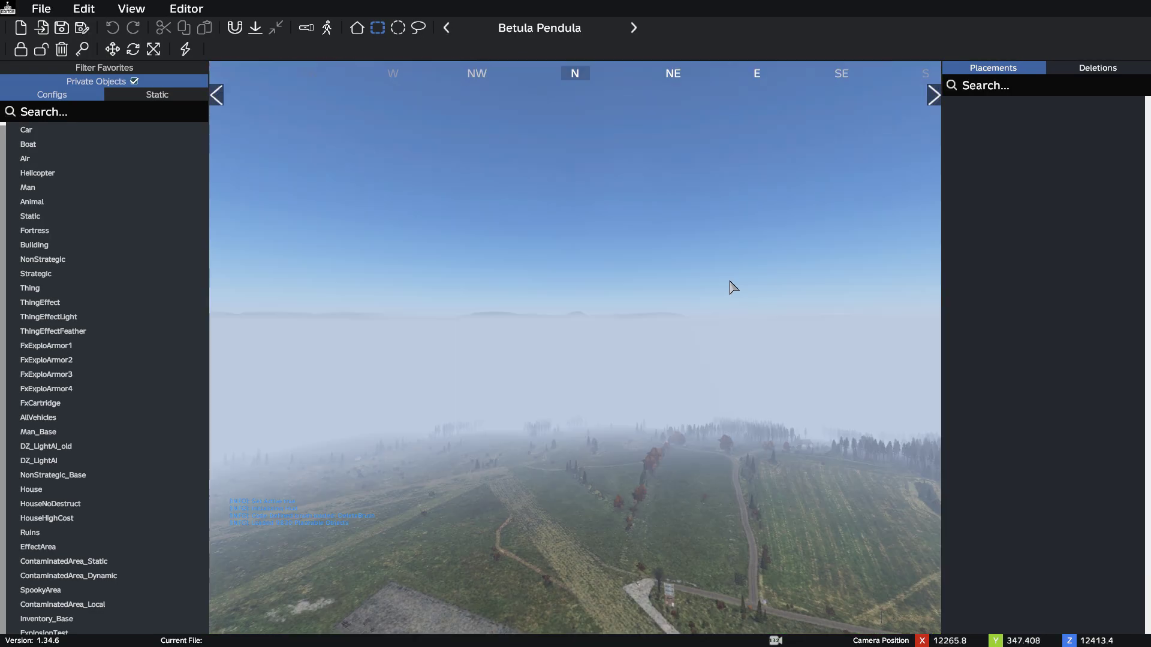
pyautogui.moveTo(733, 287); pyautogui.dragTo(689, 441, button='right')
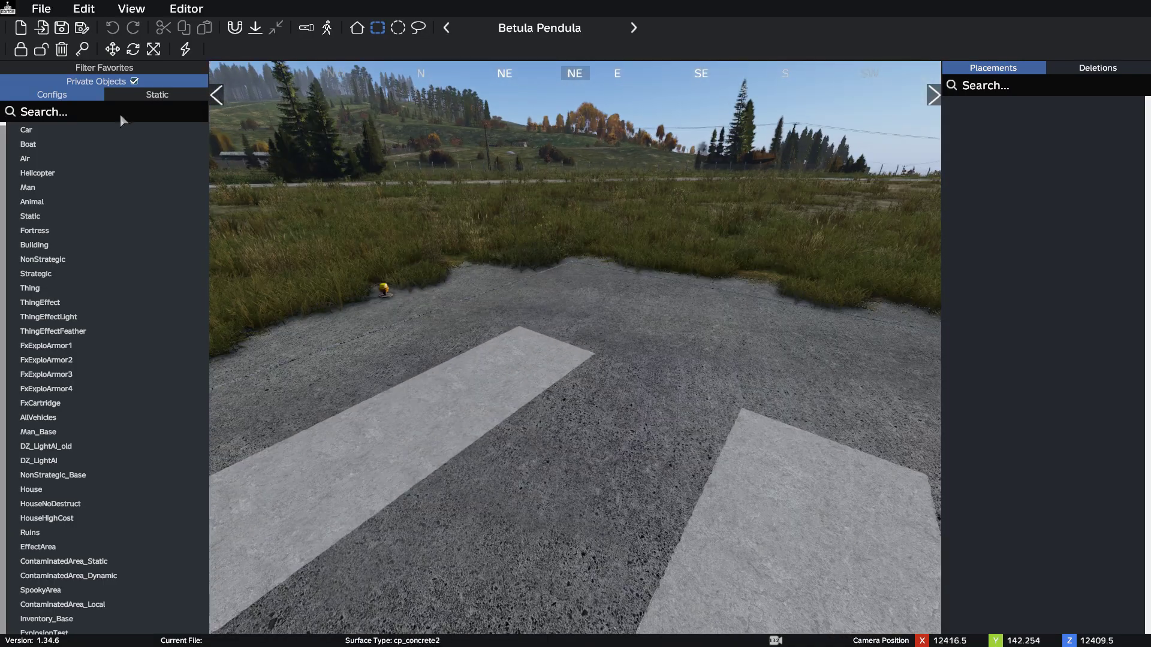
# Search the config objects for "roadb" and place three Land_Roadblock_Table objects in a row at the runway's end
pyautogui.click(84, 114)
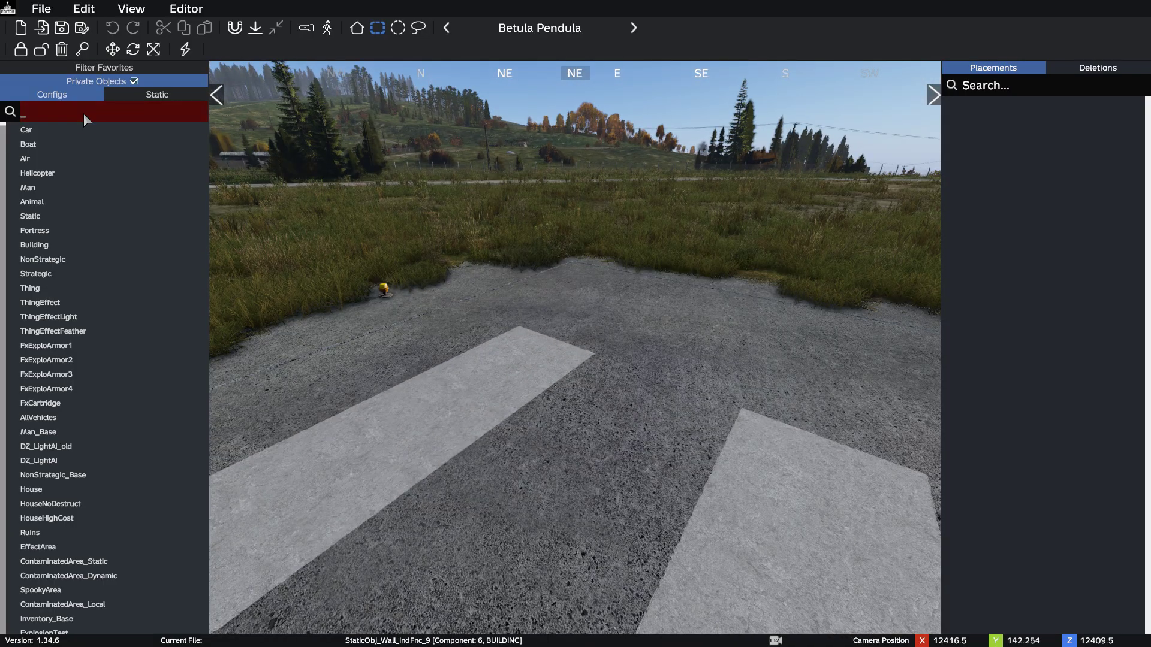
pyautogui.write('roadb')
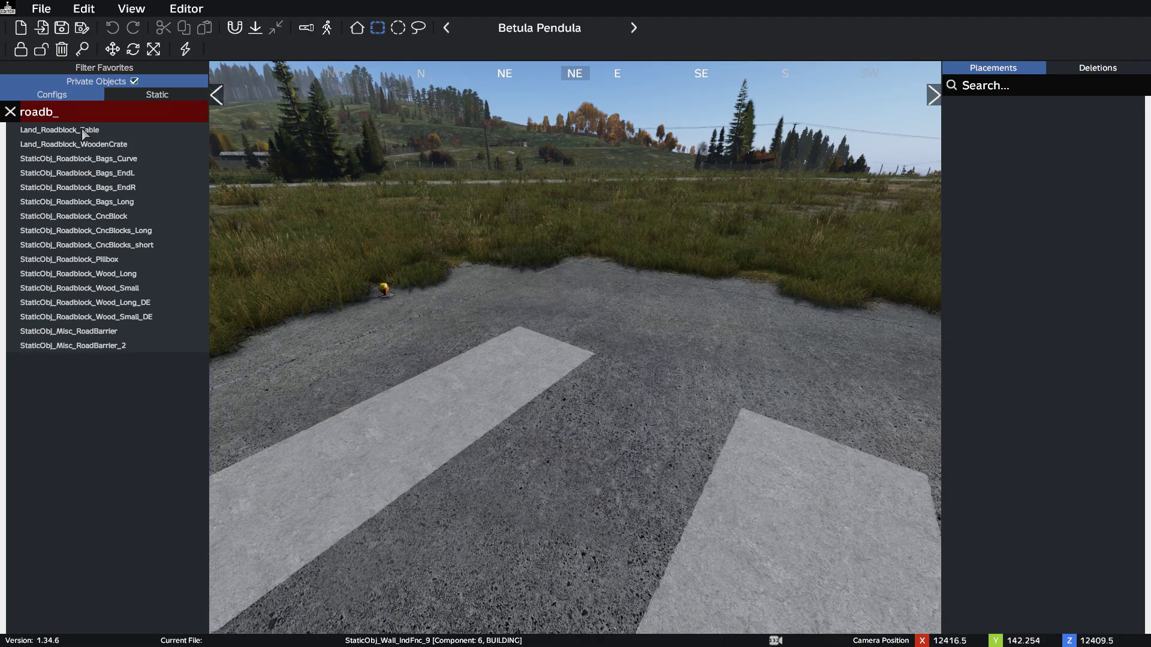
pyautogui.moveTo(66, 129); pyautogui.dragTo(559, 433)
pyautogui.scroll(-3, 442, 343)
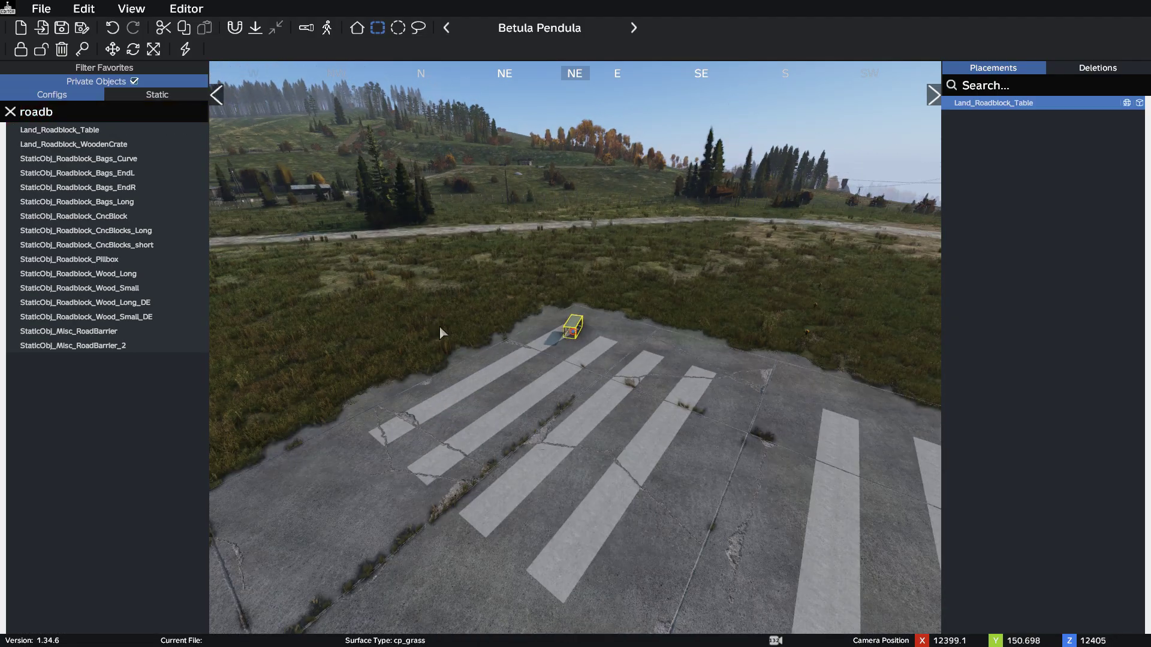
pyautogui.moveTo(78, 158); pyautogui.dragTo(541, 358)
pyautogui.moveTo(76, 160)
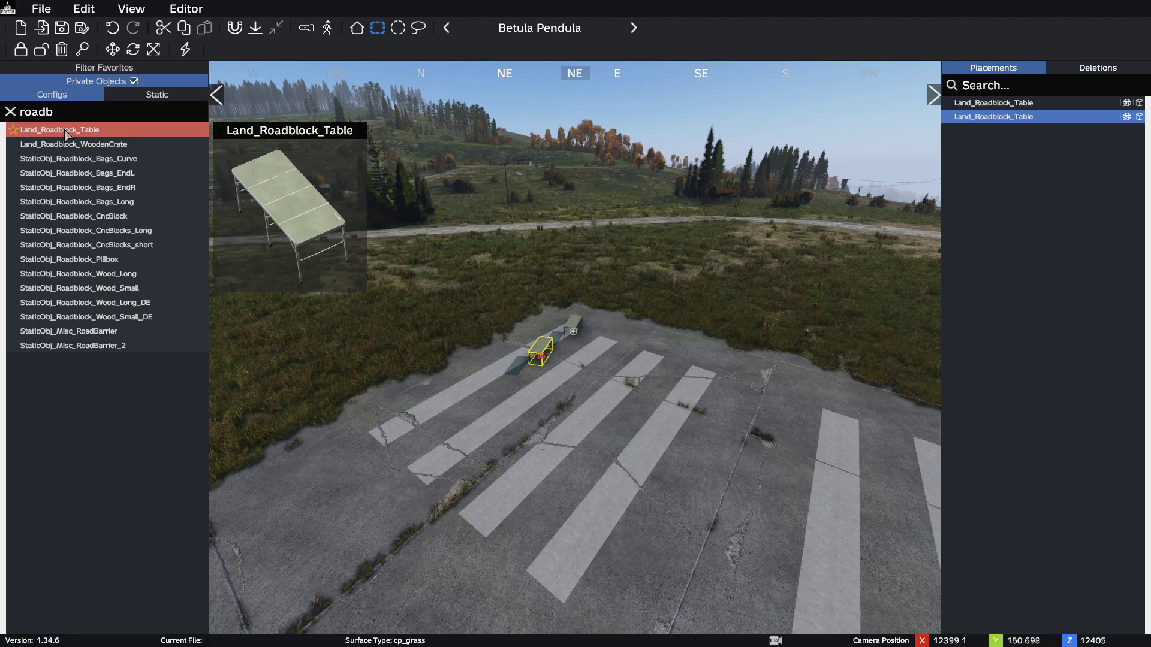
pyautogui.moveTo(66, 130); pyautogui.dragTo(507, 389)
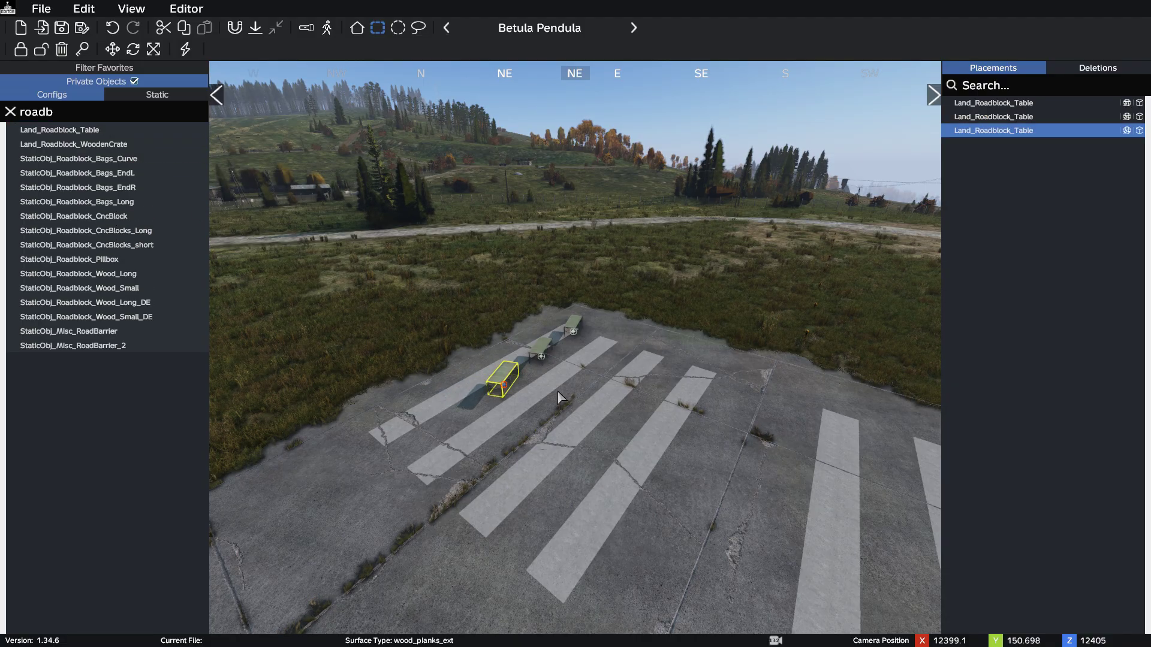
pyautogui.moveTo(506, 390); pyautogui.dragTo(543, 379, button='right')
pyautogui.press('w')
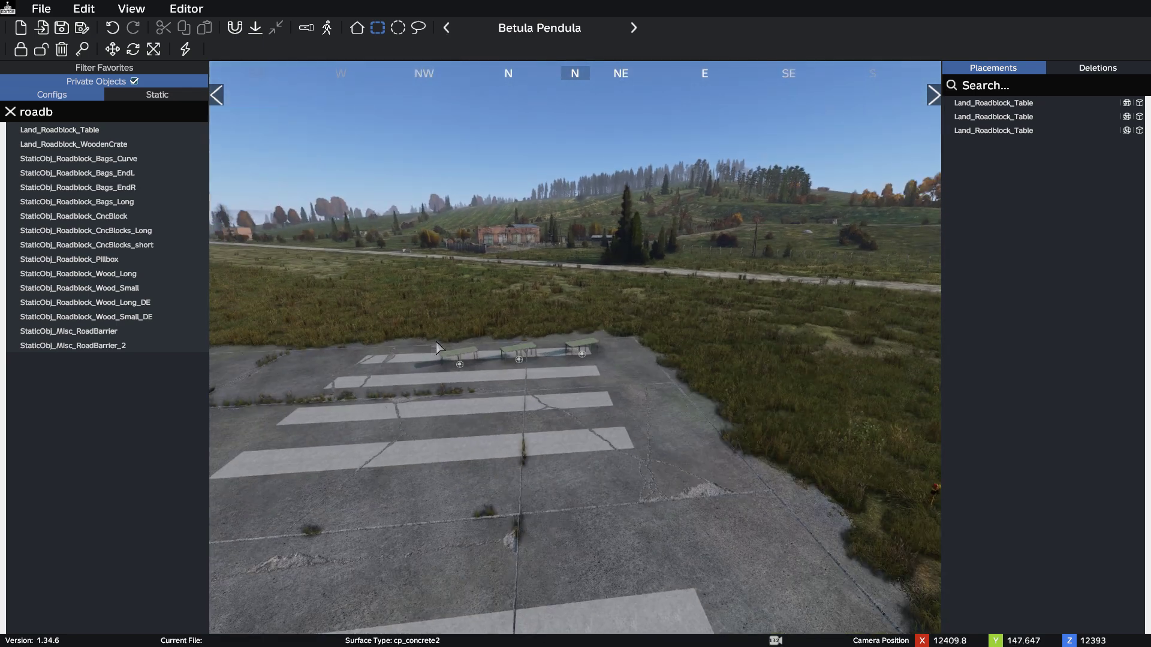
pyautogui.moveTo(354, 330); pyautogui.dragTo(384, 441, button='right')
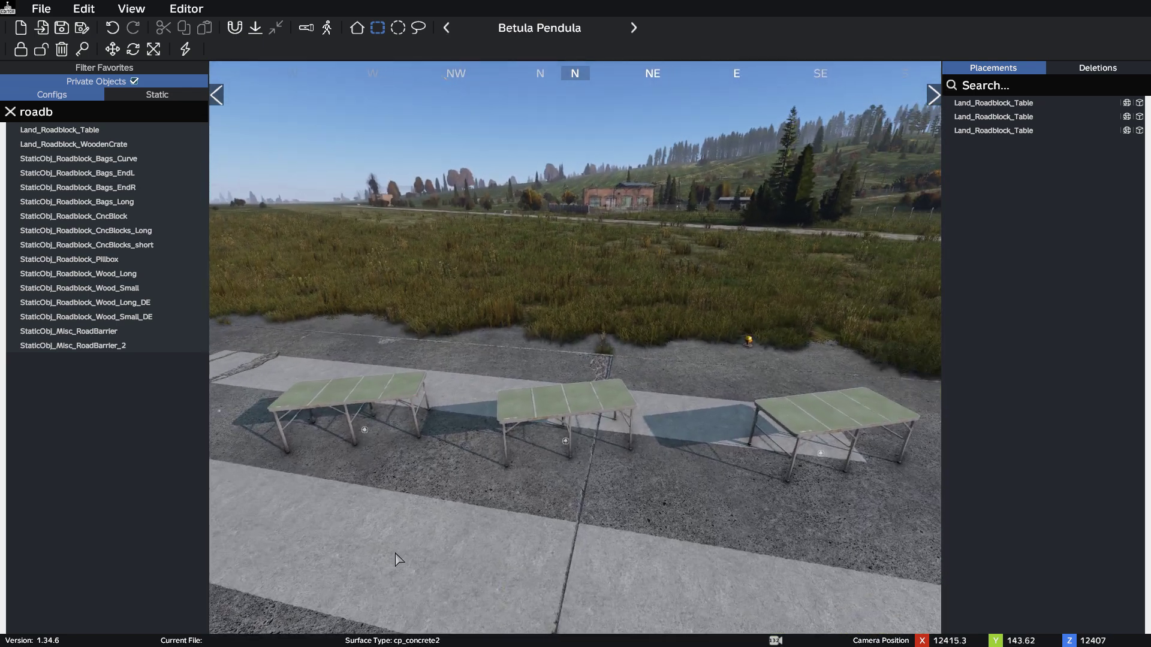
# Switch to Notepad++ to check the ColdOperationBoots class names in the comparison, and return to the DayZ Editor
pyautogui.hotkey('alt', 'Tab')
pyautogui.click(598, 636)
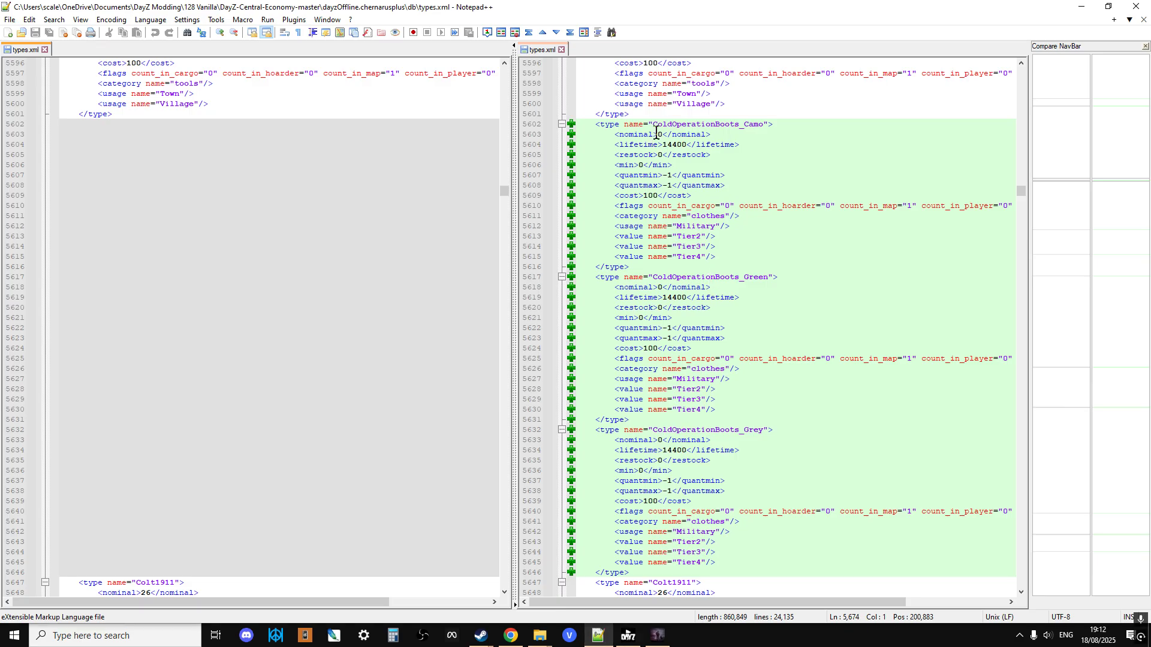
pyautogui.press('alt')
pyautogui.hotkey('alt', 'Tab')
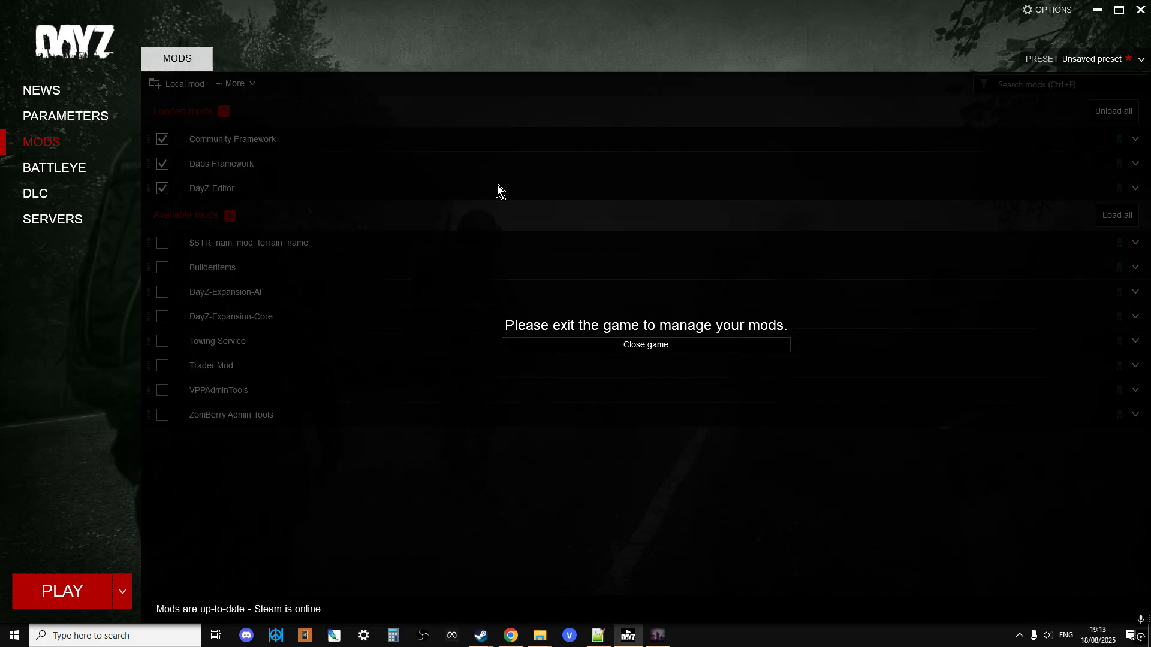
pyautogui.click(658, 636)
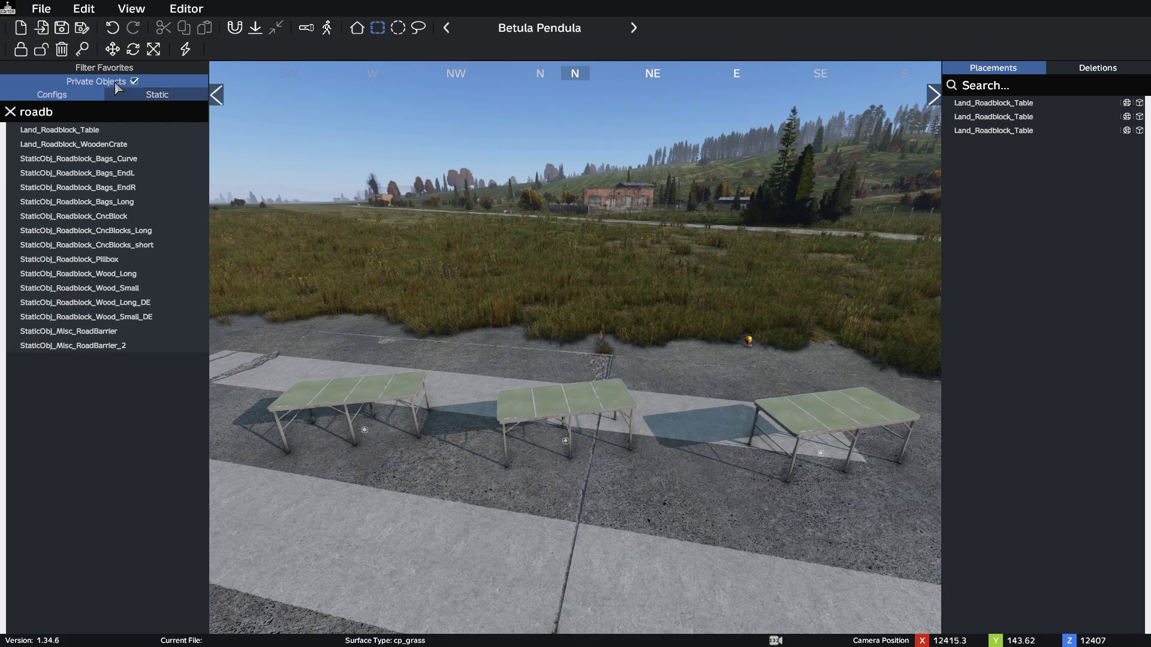
# Search for "coldop" among the static objects and list the matching config objects instead
pyautogui.click(147, 96)
pyautogui.click(64, 109)
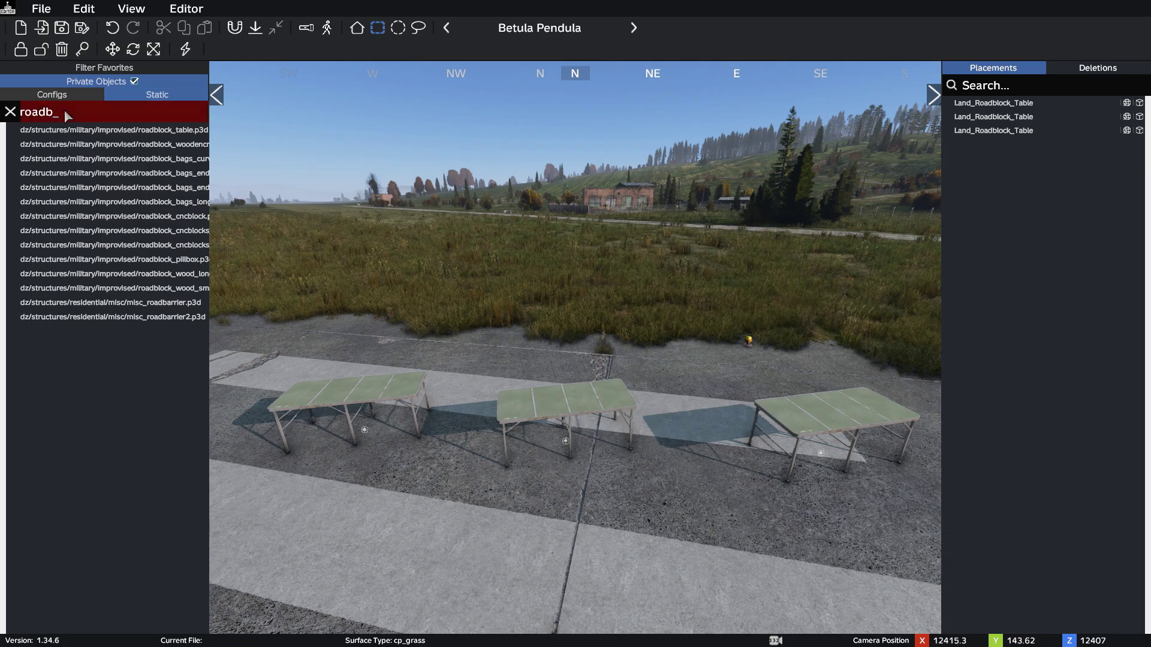
pyautogui.press('BackSpace')
pyautogui.press('BackSpace')
pyautogui.press('BackSpace')
pyautogui.press('BackSpace')
pyautogui.press('BackSpace')
pyautogui.write('coldop')
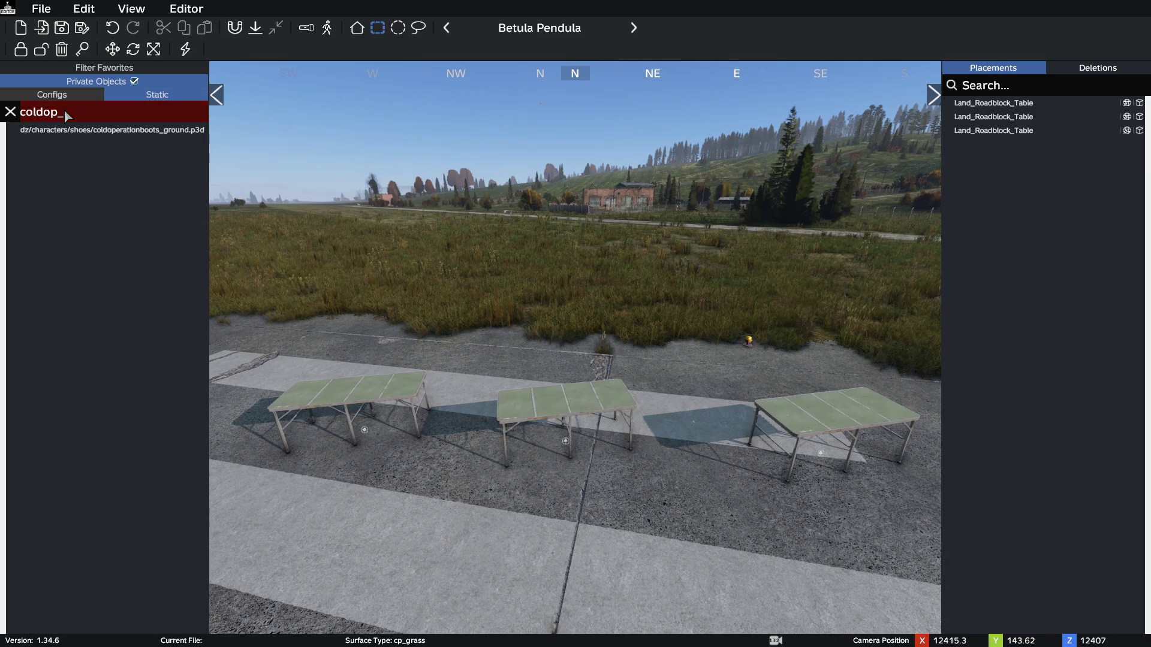
pyautogui.click(66, 96)
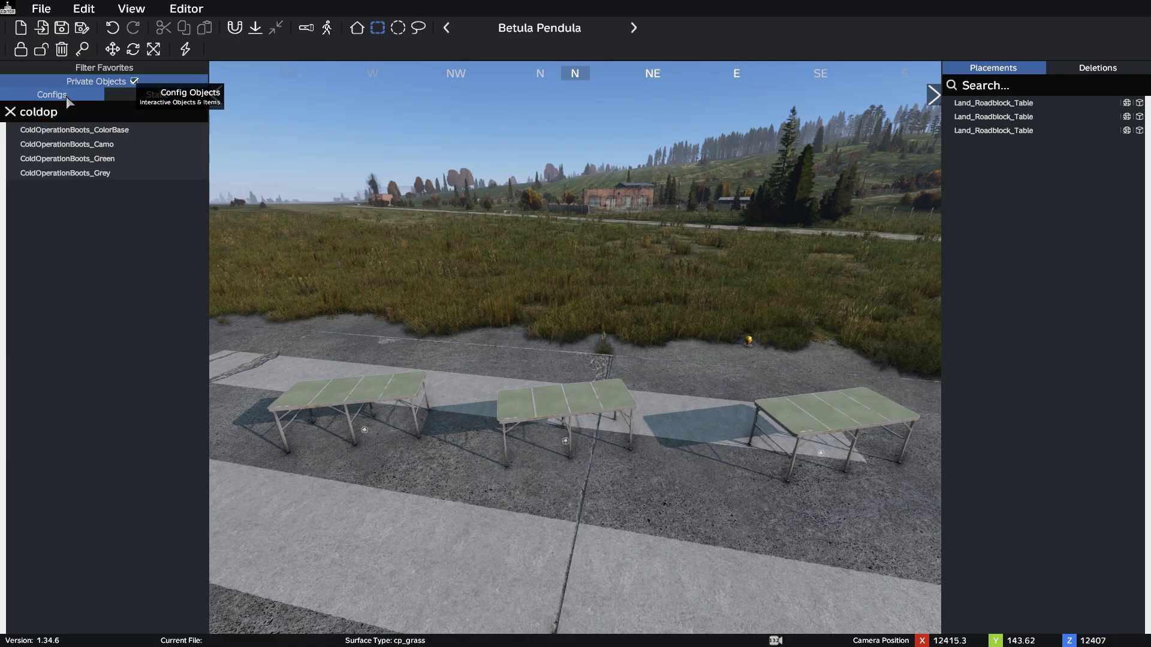
# Place ColdOperationBoots_Camo, ColdOperationBoots_Green and ColdOperationBoots_Grey on separate tables, and spawn a player character in front of the tables
pyautogui.moveTo(90, 158); pyautogui.dragTo(809, 418)
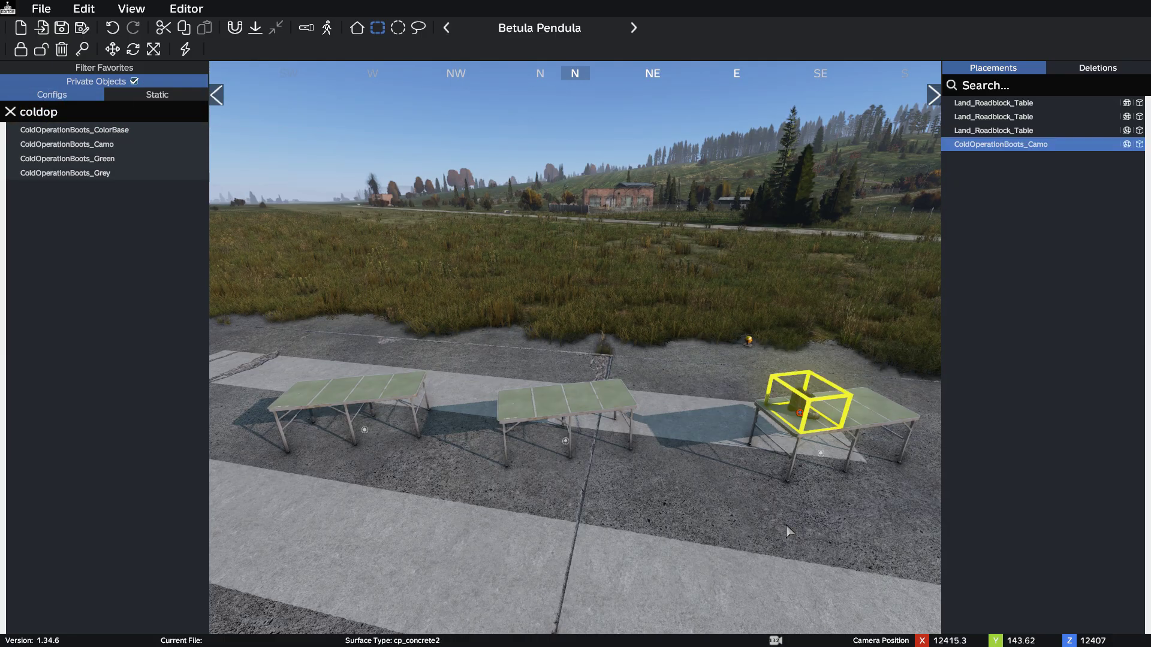
pyautogui.moveTo(72, 159); pyautogui.dragTo(594, 399)
pyautogui.moveTo(66, 173); pyautogui.dragTo(378, 393)
pyautogui.click(531, 552)
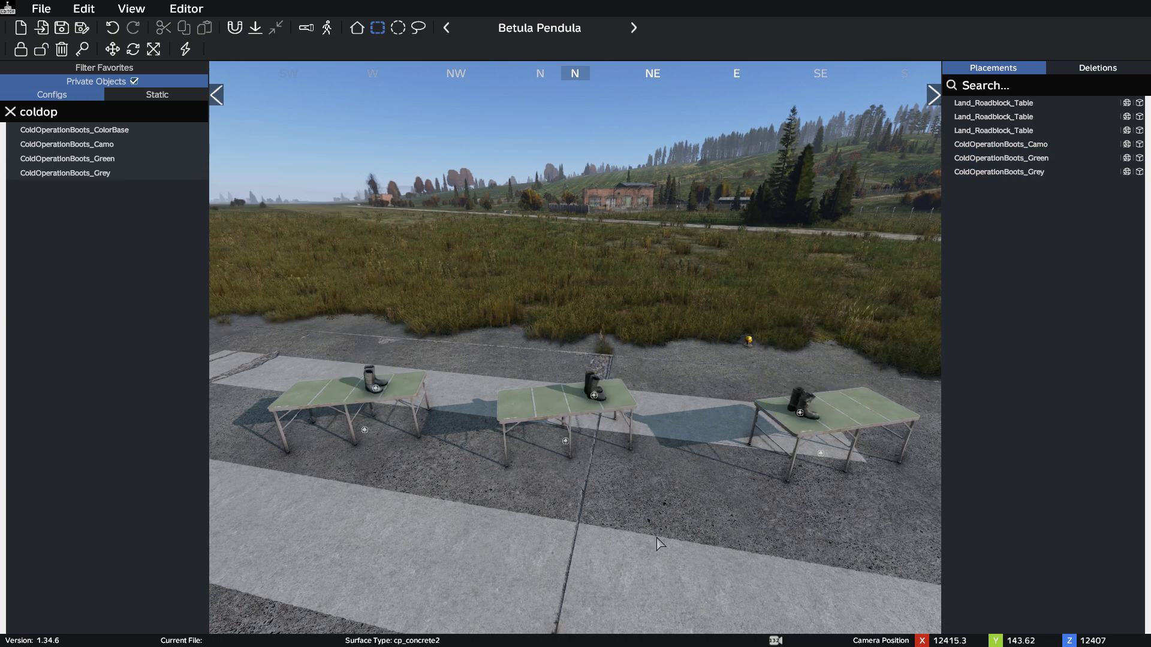
pyautogui.press('Insert')
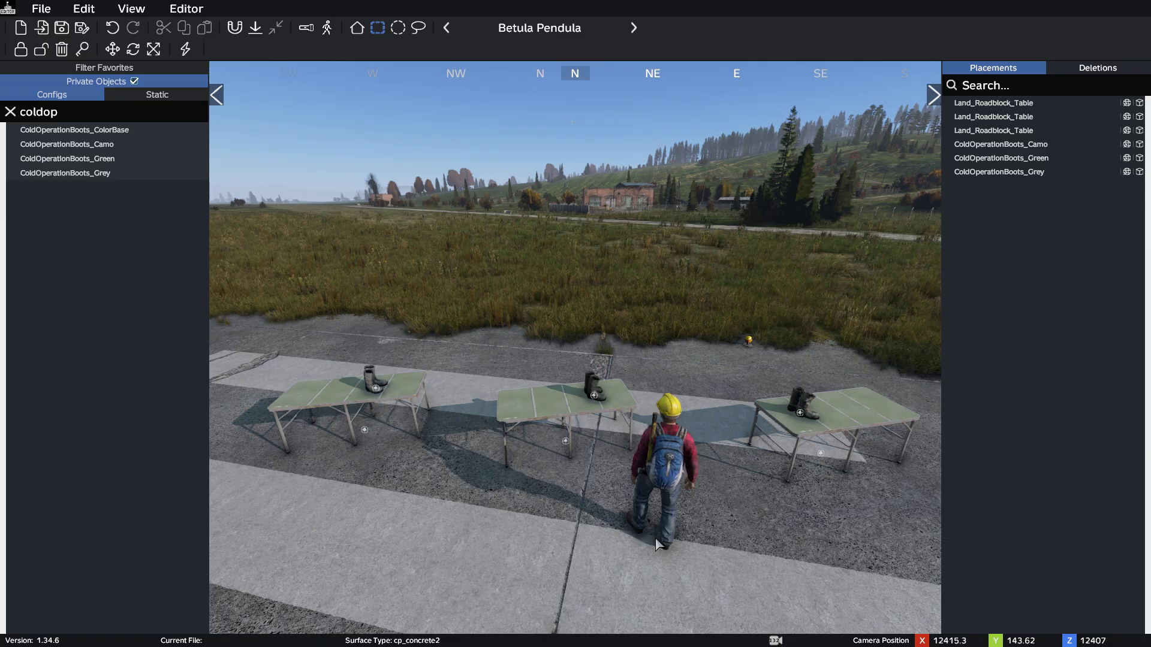
# Take control of the player character and walk past the three tables to view the boots up close
pyautogui.press('space')
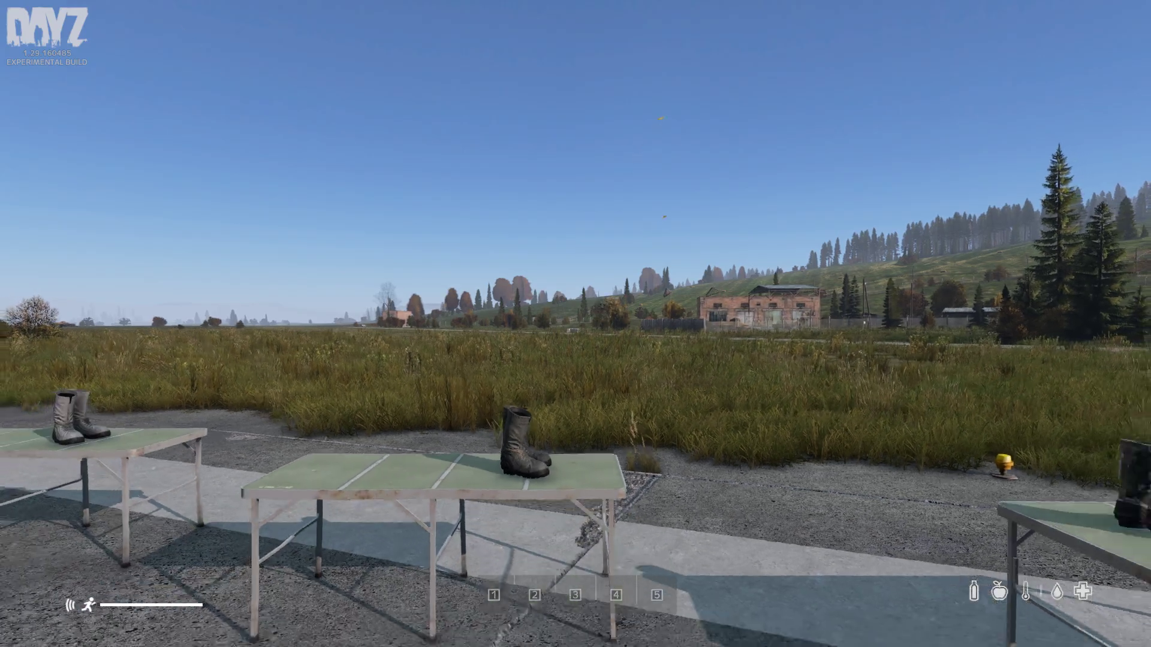
pyautogui.press('w')
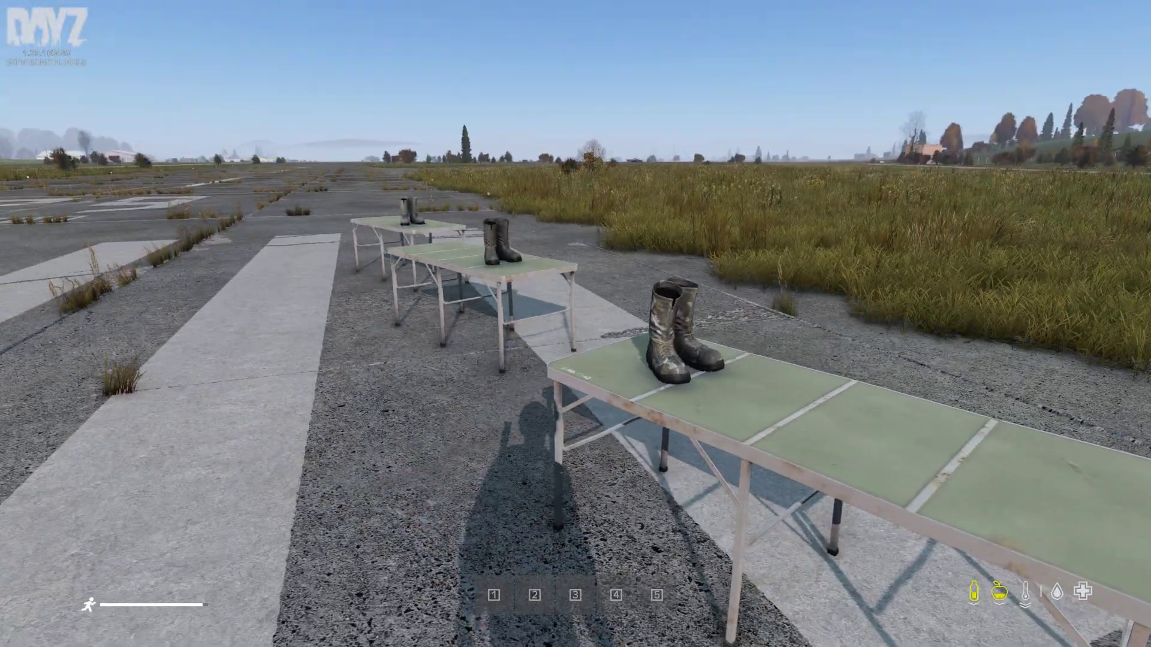
pyautogui.moveTo(690, 295)
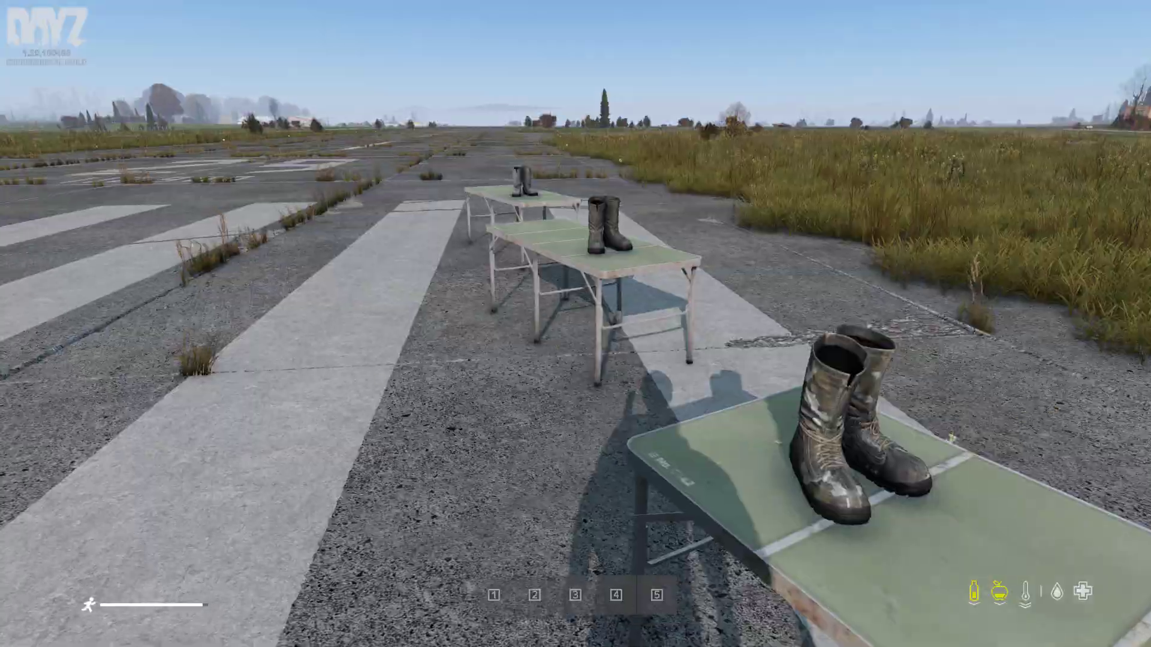
pyautogui.press('w')
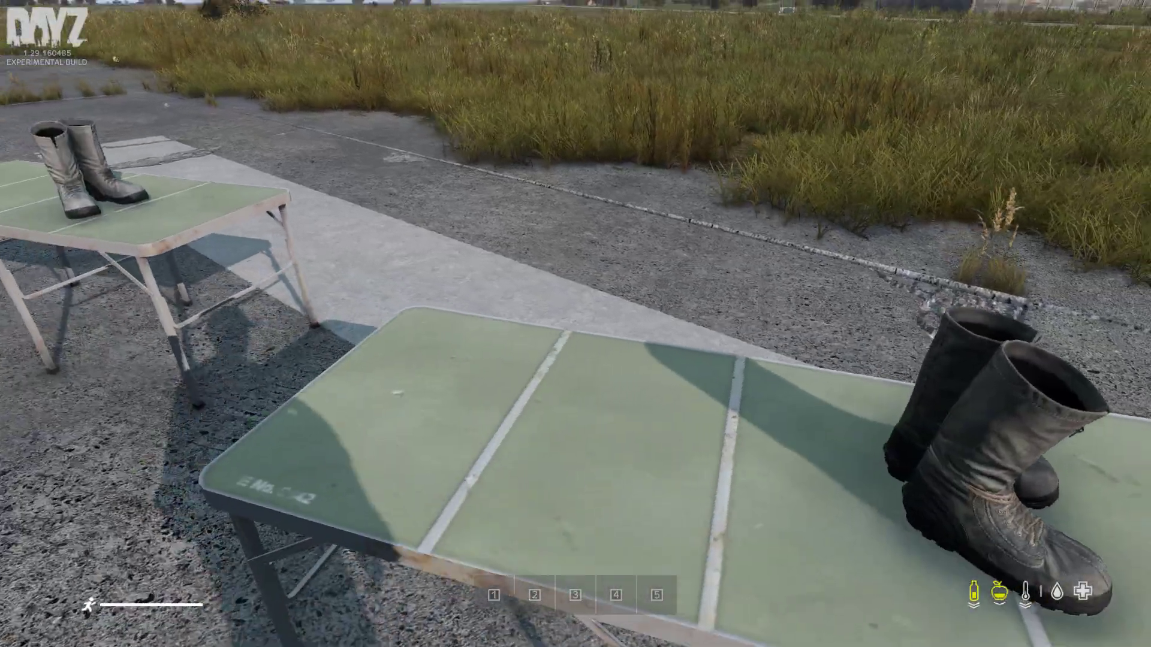
# Inspect the Military Winter Boots on the table in the item preview, rotate the model, and return to the editor
pyautogui.press('Tab')
pyautogui.middleClick(90, 89)
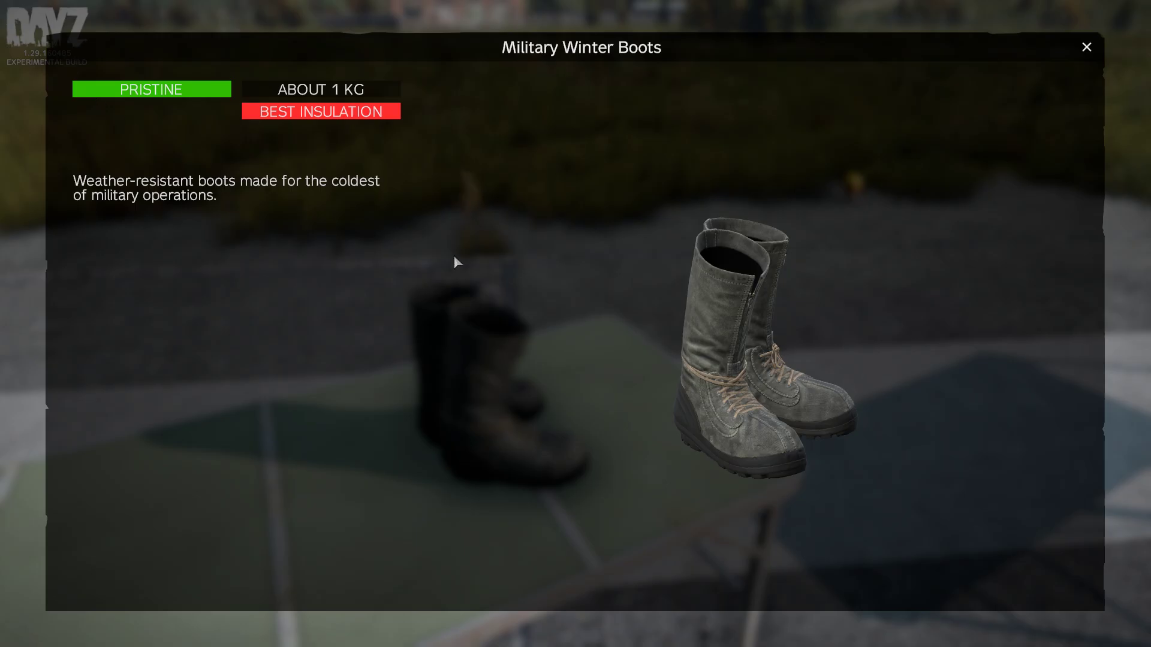
pyautogui.moveTo(674, 313); pyautogui.dragTo(659, 269)
pyautogui.press('Tab')
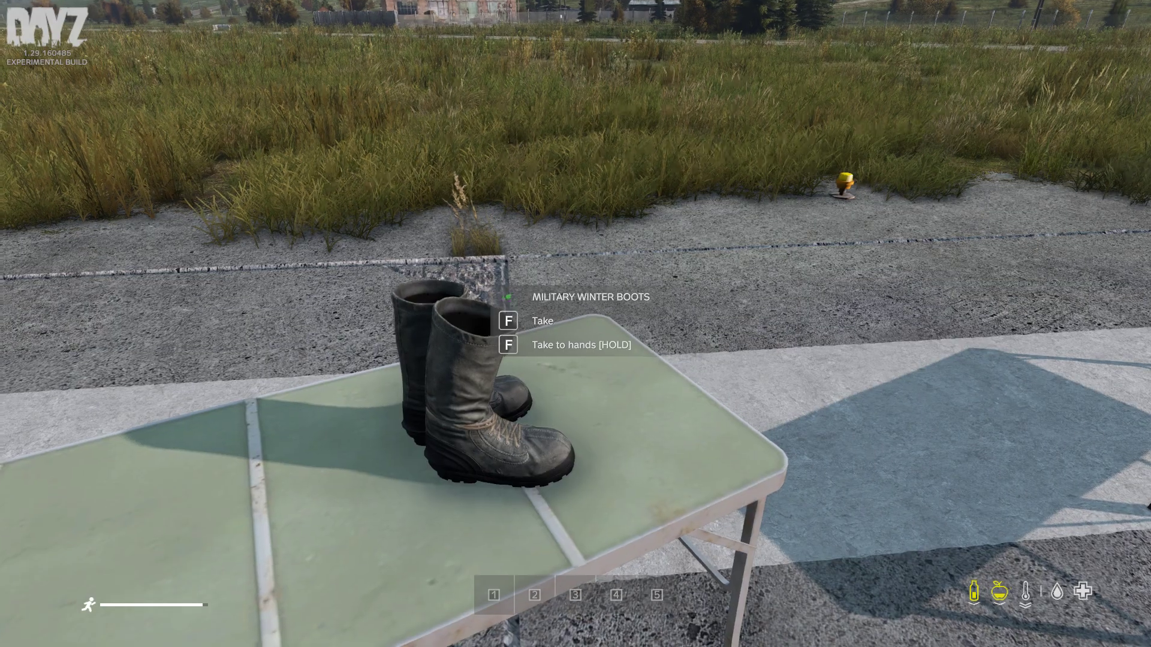
pyautogui.hotkey('shift', 'y')
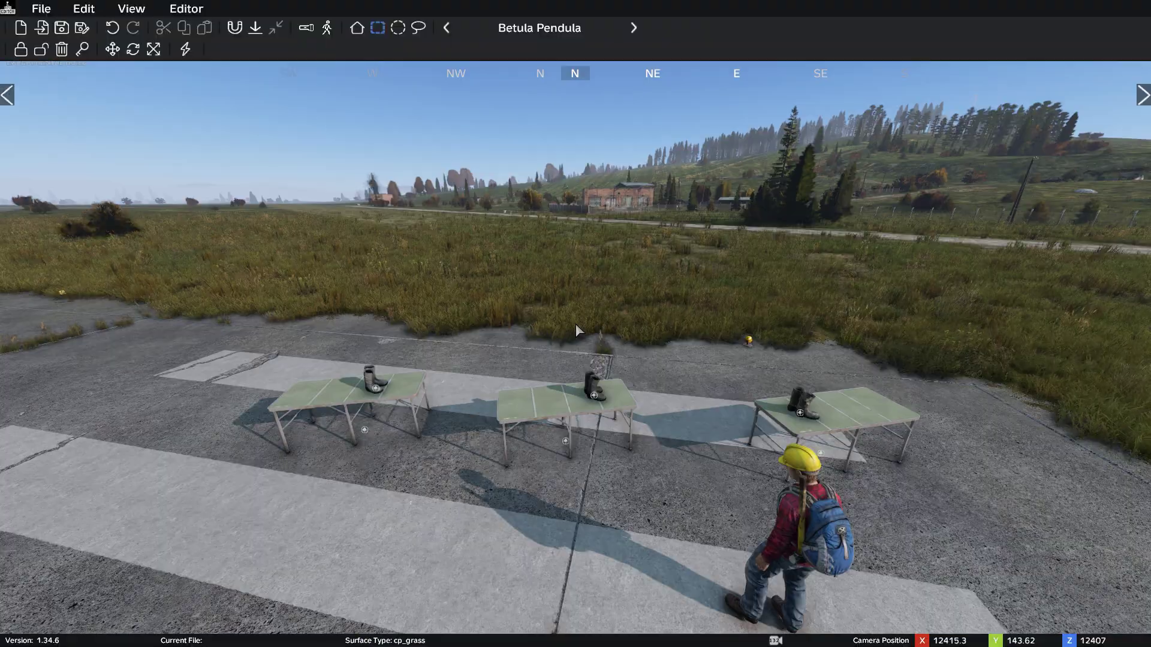
# Review the available export formats, including Object Spawner (*.json), and leave without exporting
pyautogui.press('w')
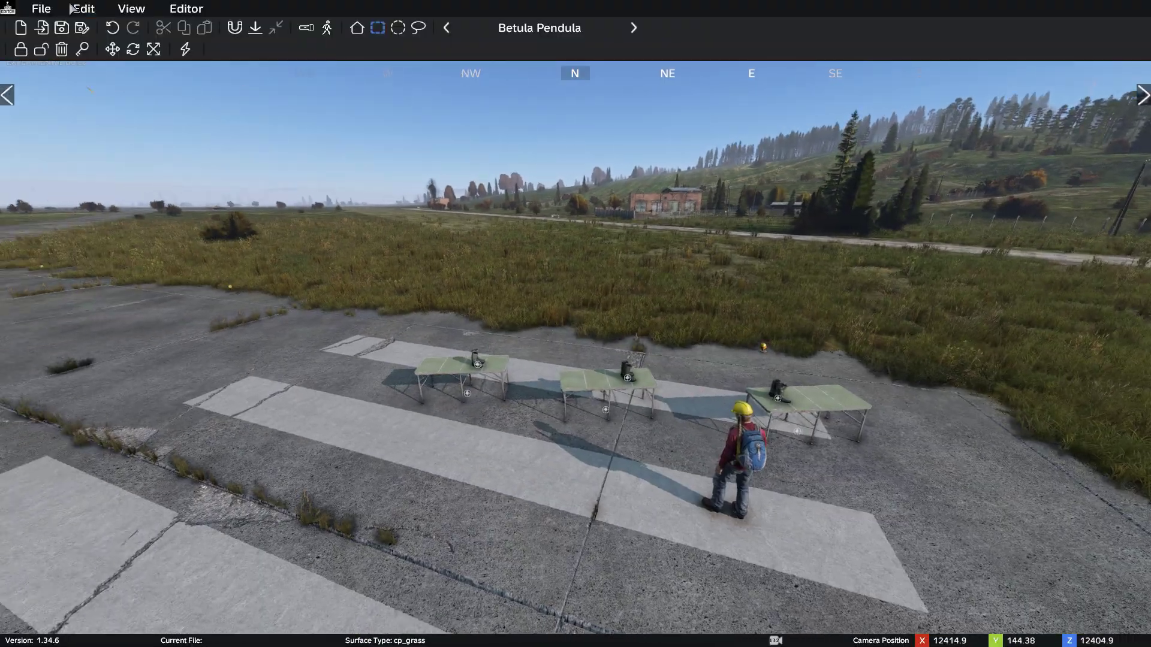
pyautogui.click(53, 12)
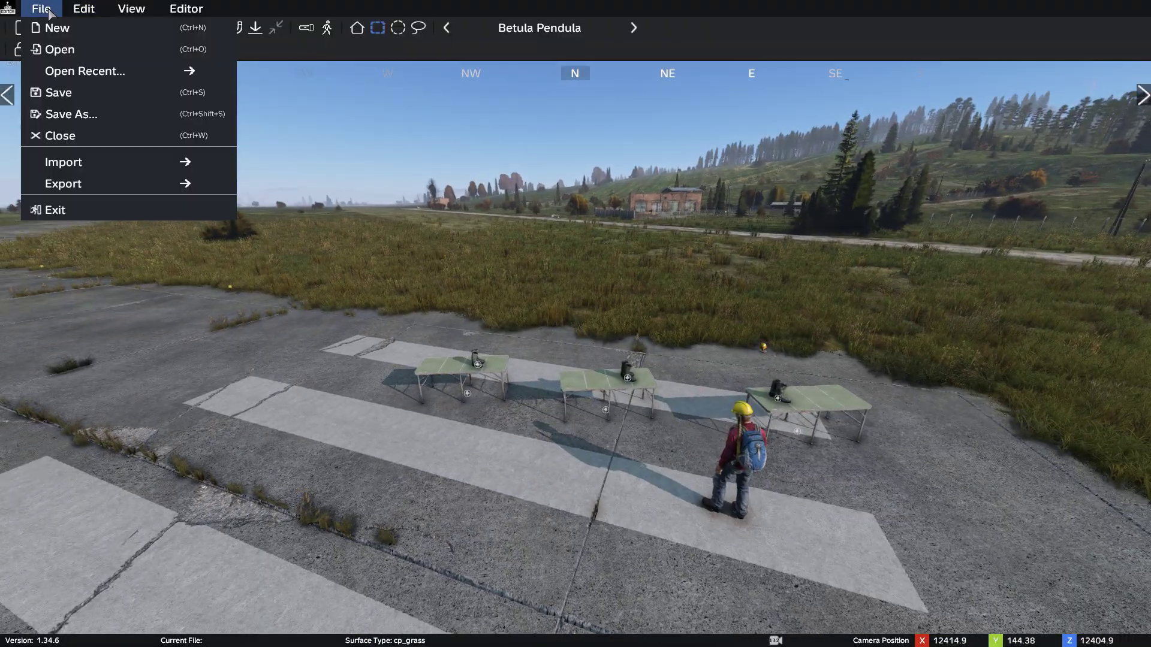
pyautogui.moveTo(156, 187)
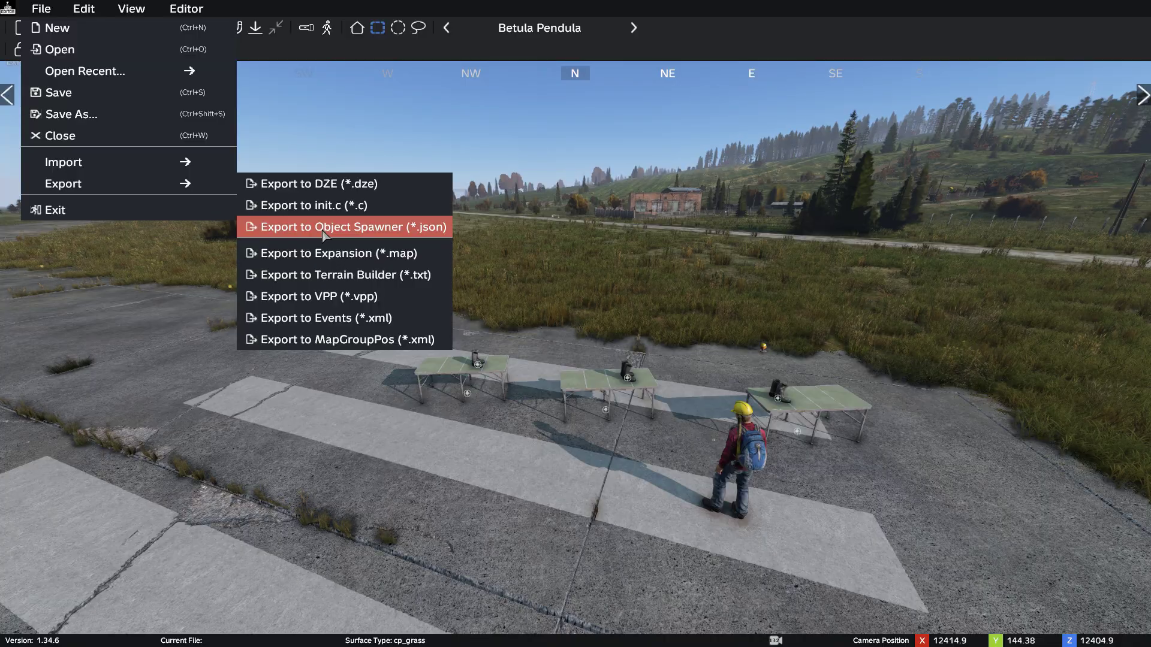
pyautogui.click(312, 422)
# Fly the camera to the end of the table row for a close view of the boots and the character
pyautogui.moveTo(312, 422); pyautogui.dragTo(266, 406, button='right')
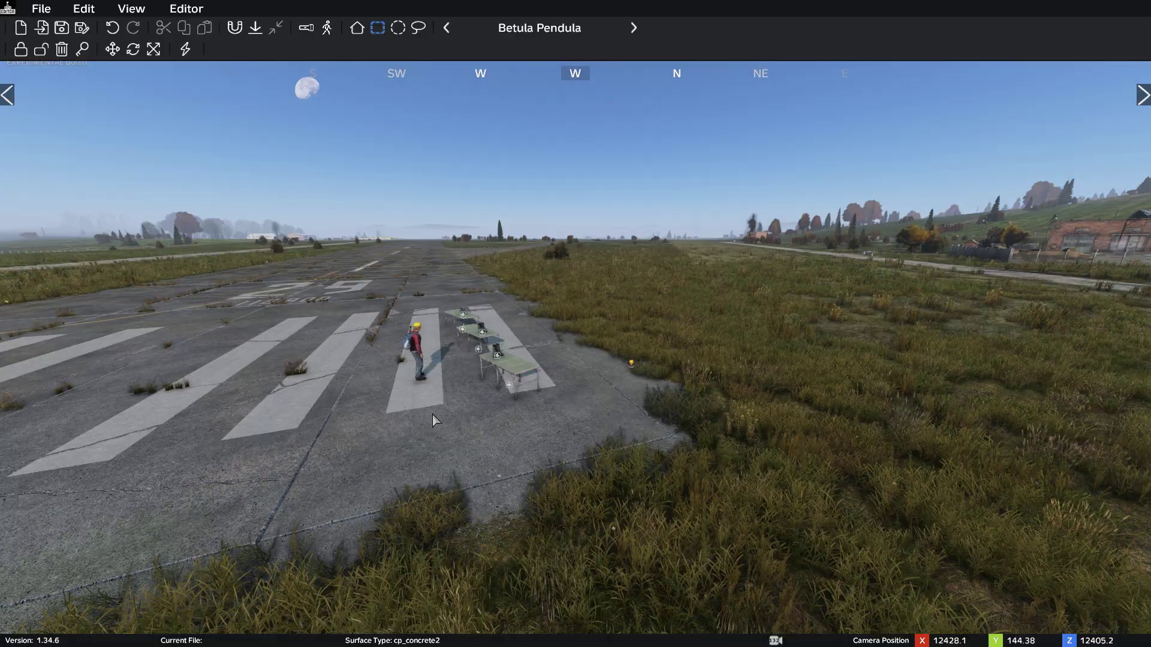
pyautogui.press('w')
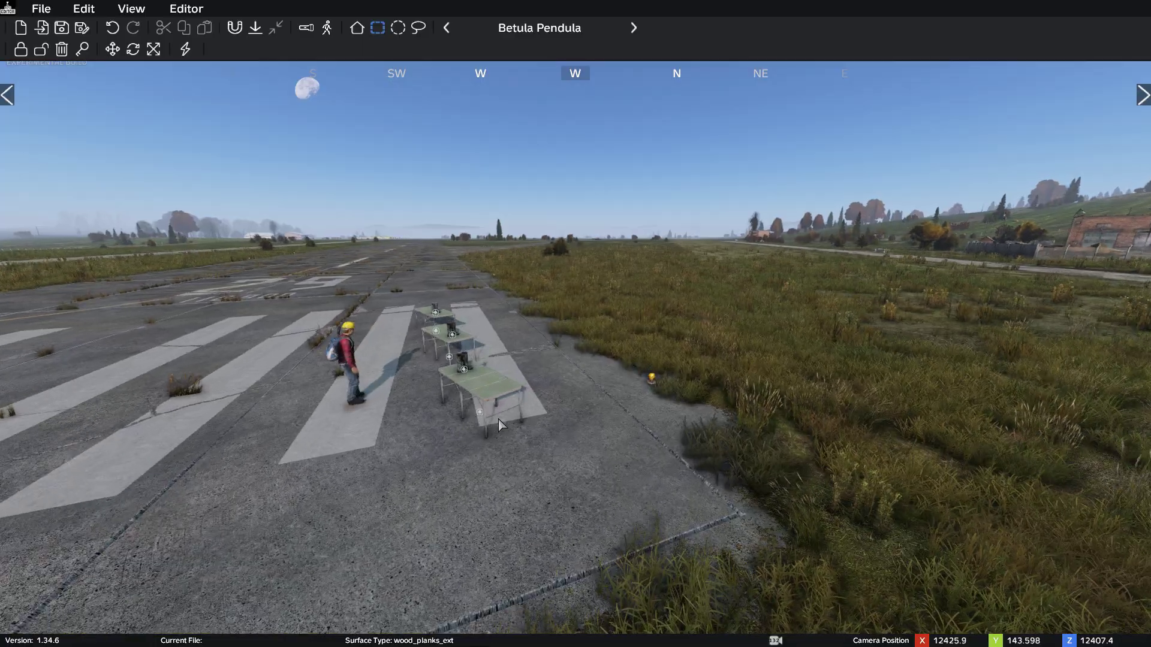
pyautogui.moveTo(435, 419); pyautogui.dragTo(501, 486, button='right')
pyautogui.press('w')
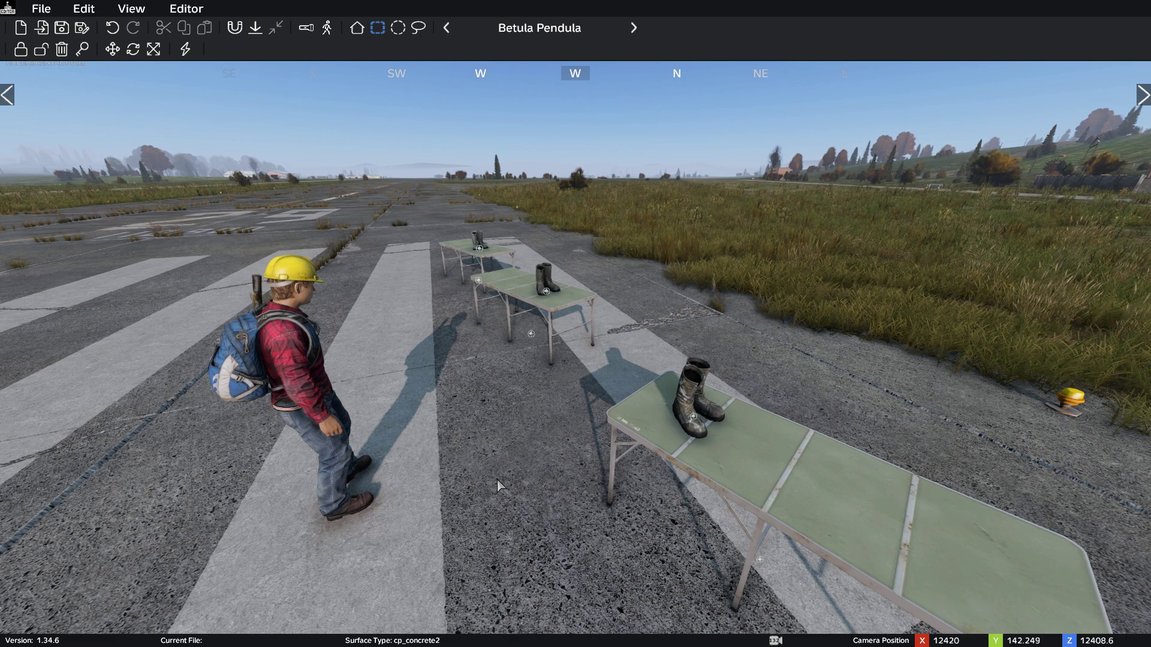
# Switch to Chrome and show the YouTube video "Hands-On With The New DayZ Update 1.29 Loot & Class Item Names For Custom Server File Builds"
pyautogui.hotkey('alt', 'Tab')
pyautogui.click(512, 636)
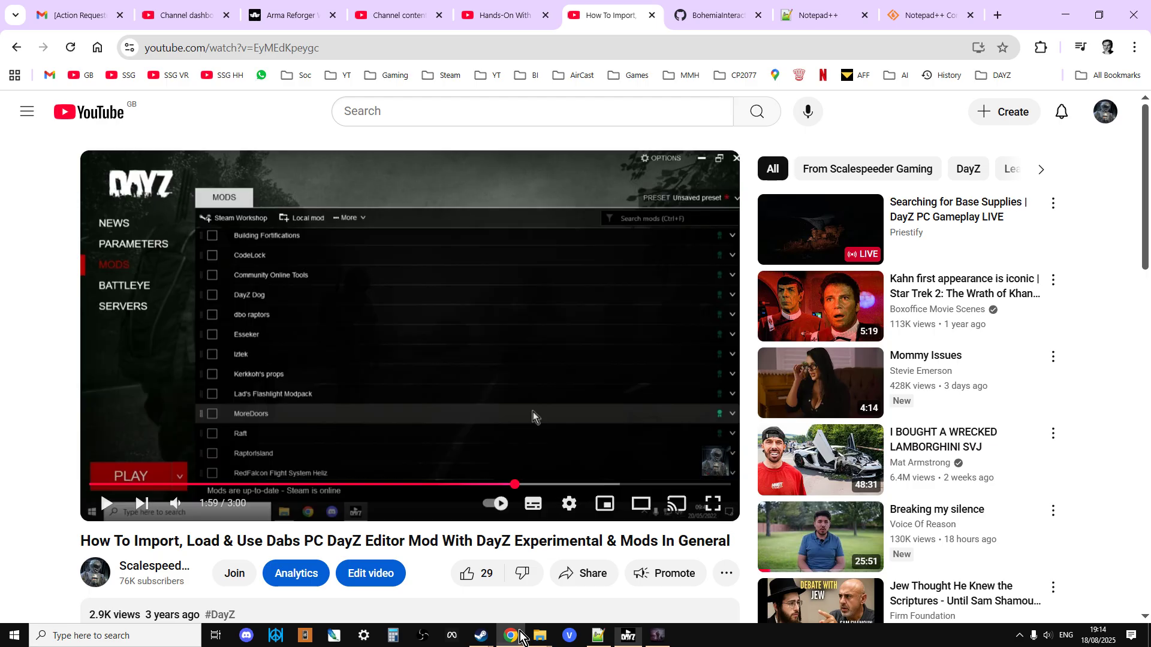
pyautogui.click(508, 17)
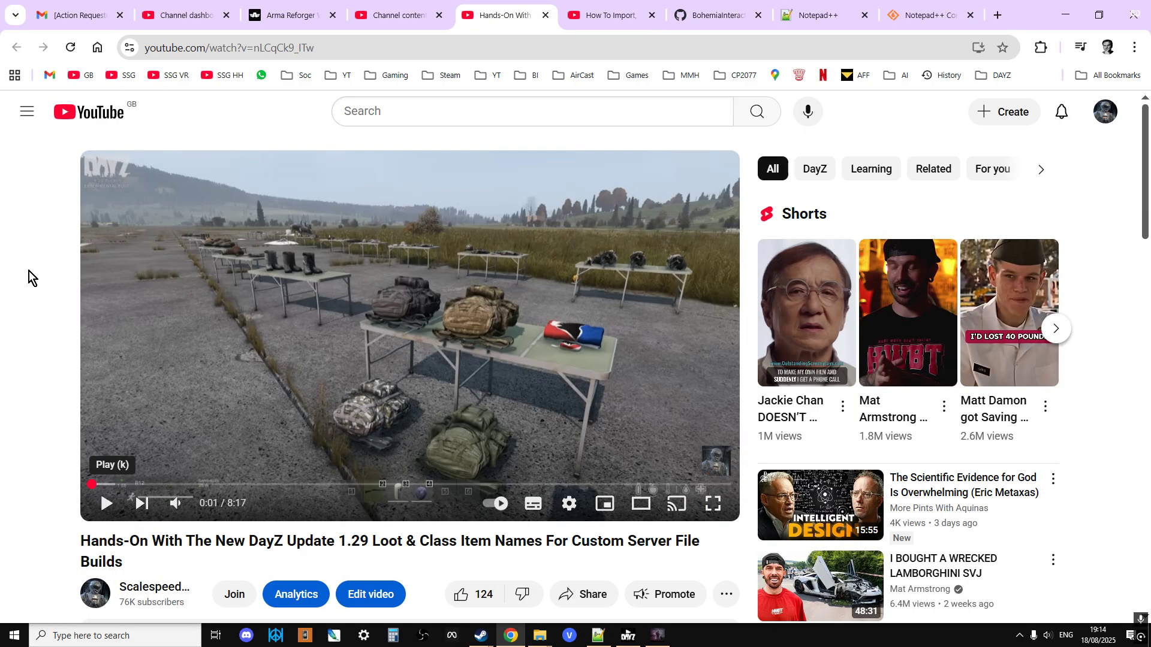